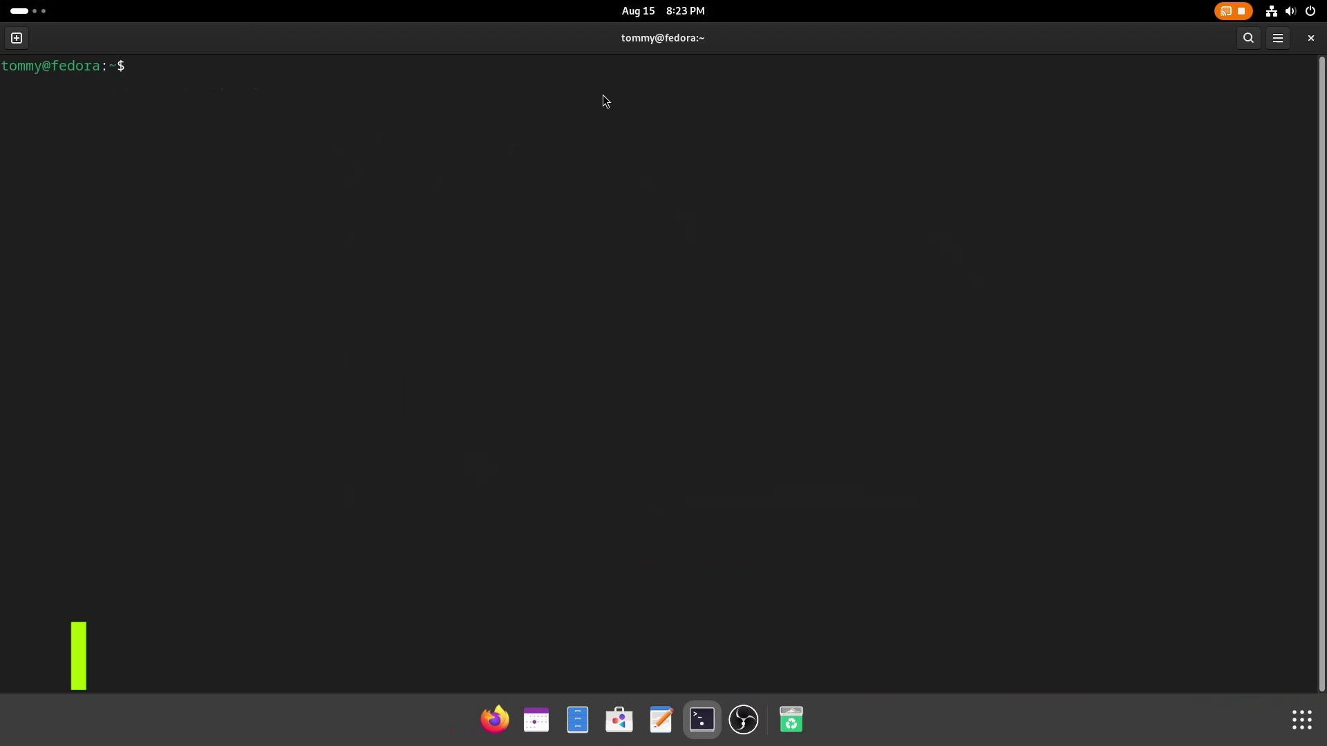
type("egrep -c ")
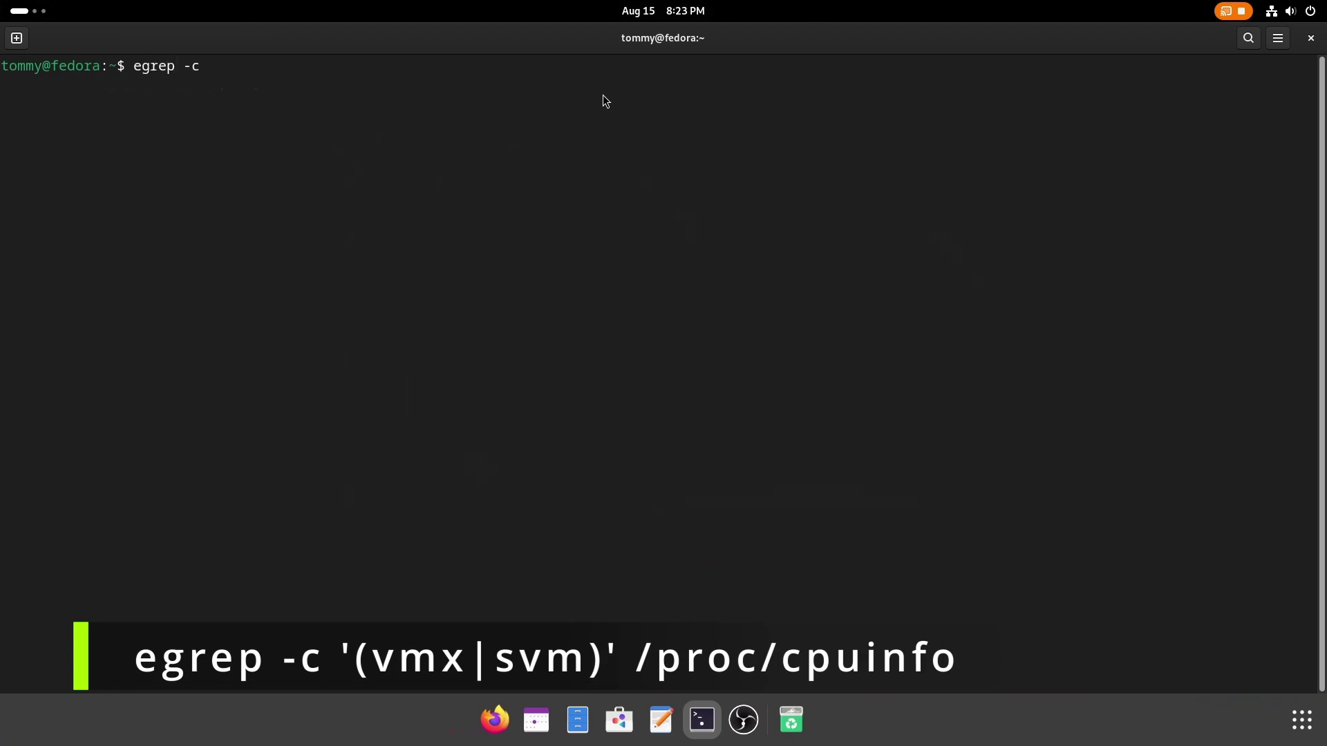
type("'")
type("(vmx|")
type("s")
type("vm")
type(")' ")
type("/")
type("proc/")
type("cpuinfo")
Count the vmx/svm flags in /proc/cpuinfo with egrep, which reports 8
key("Return")
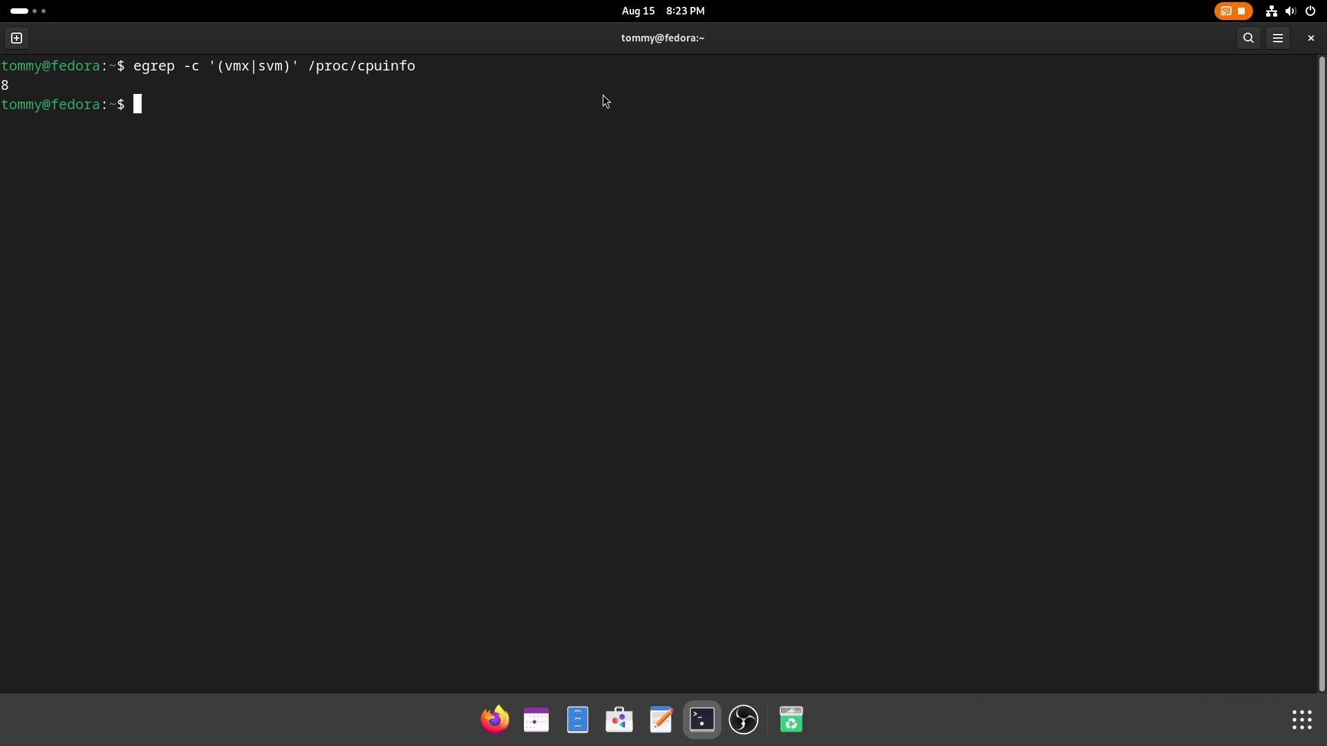
Clear the screen and run lscpu | grep Virtualization, which reports VT-x
key("ctrl+l")
type("lscpu ")
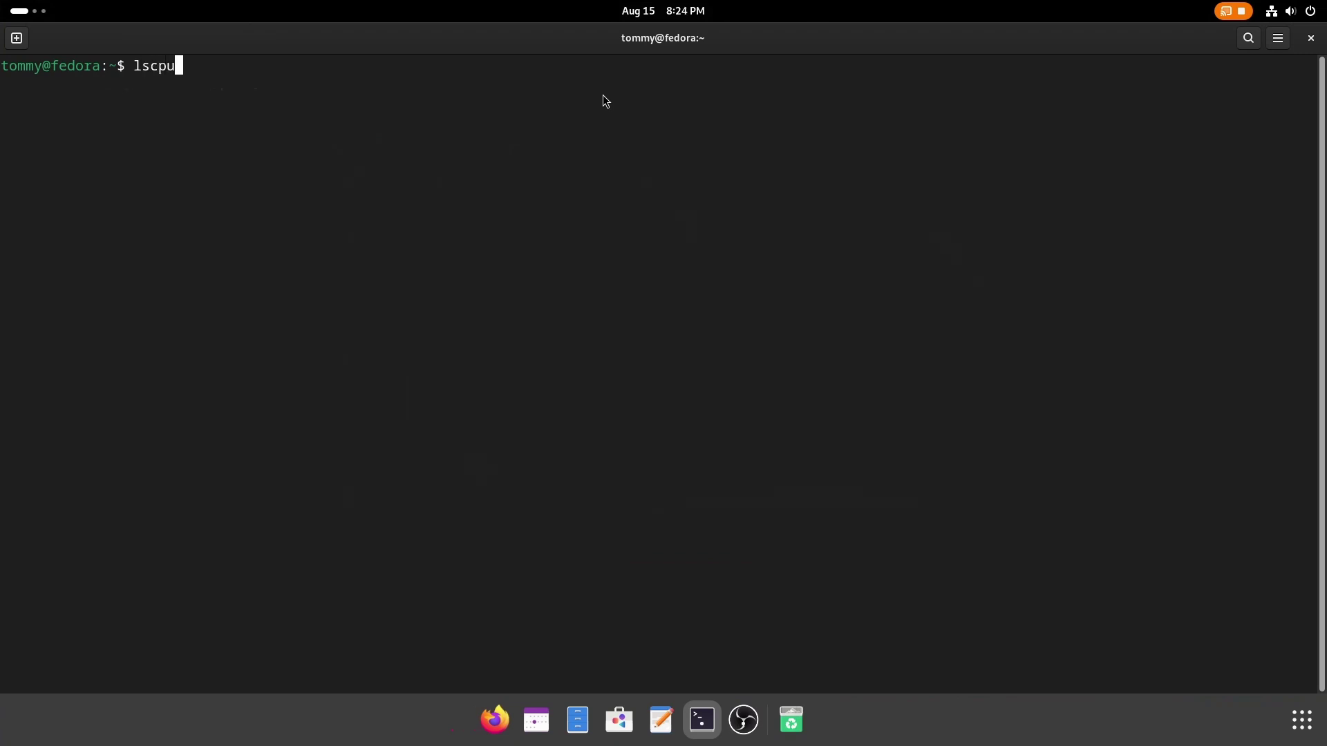
type("| grep V")
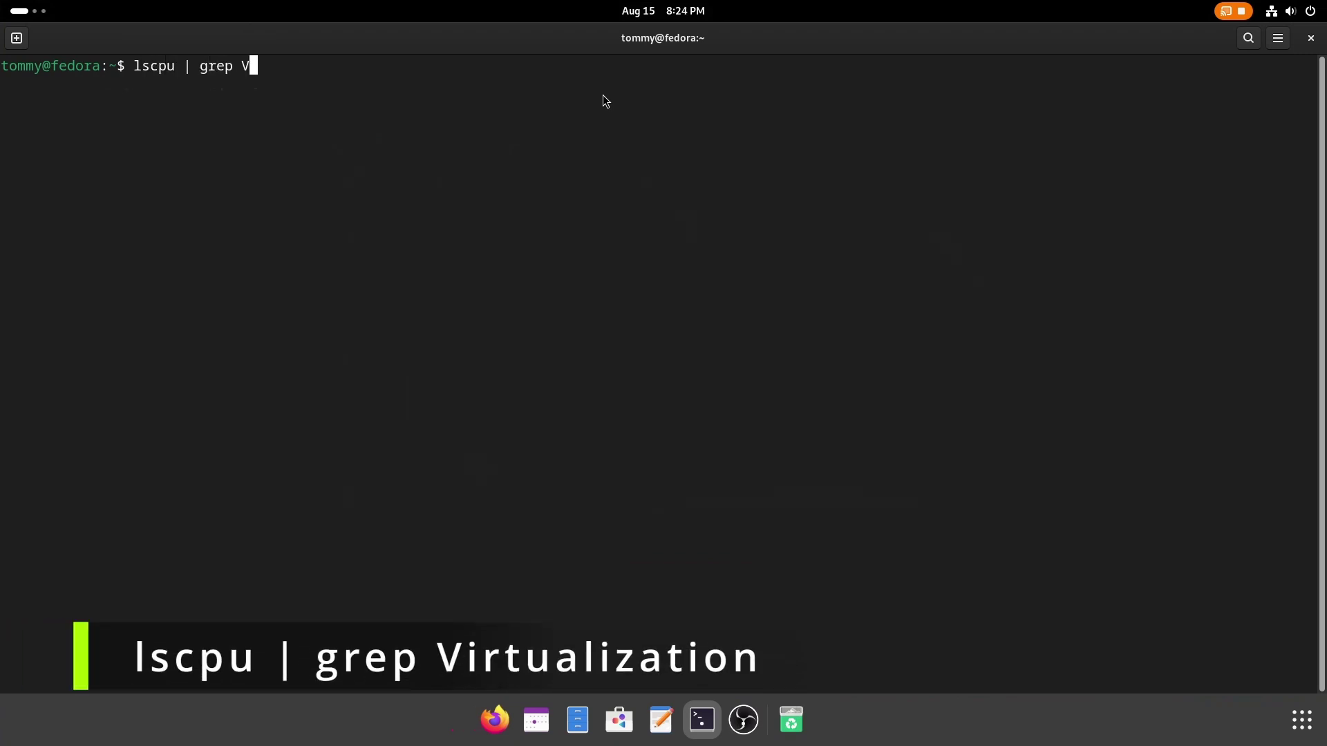
type("irtualization")
key("Return")
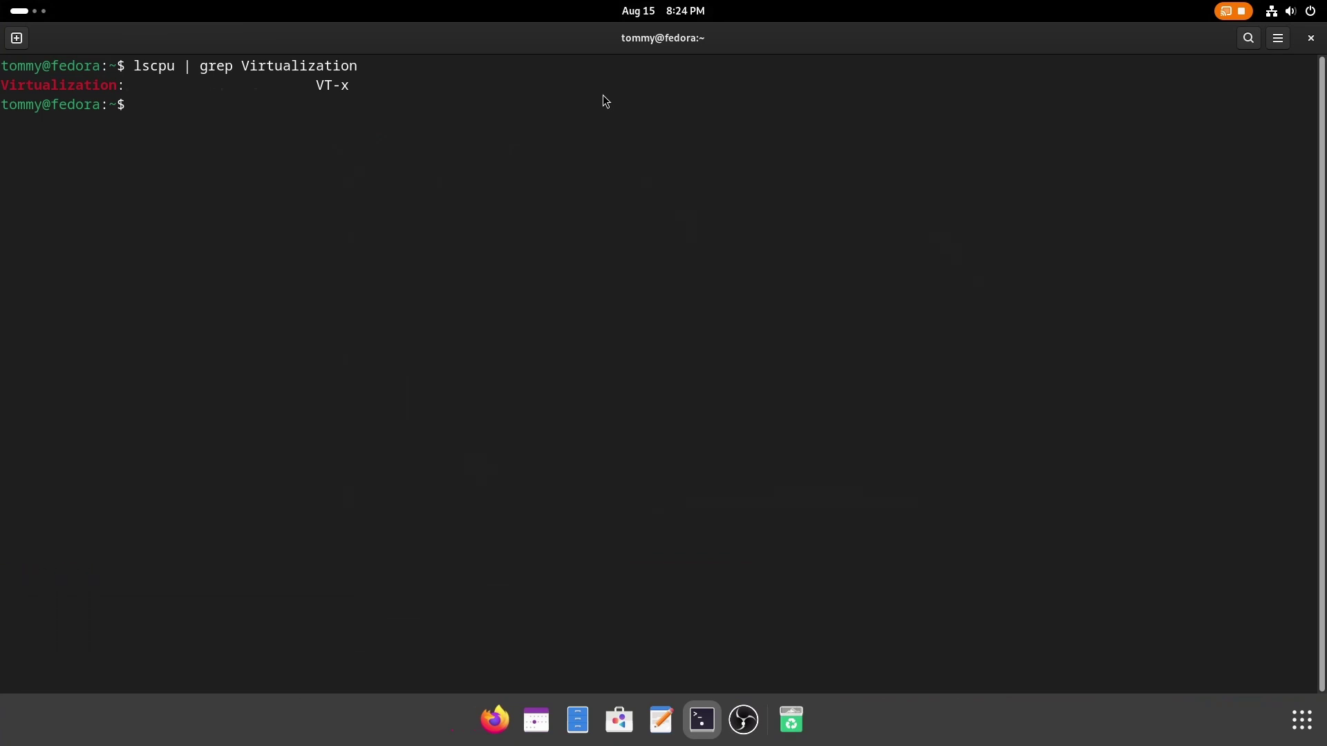
type("sudo dnf")
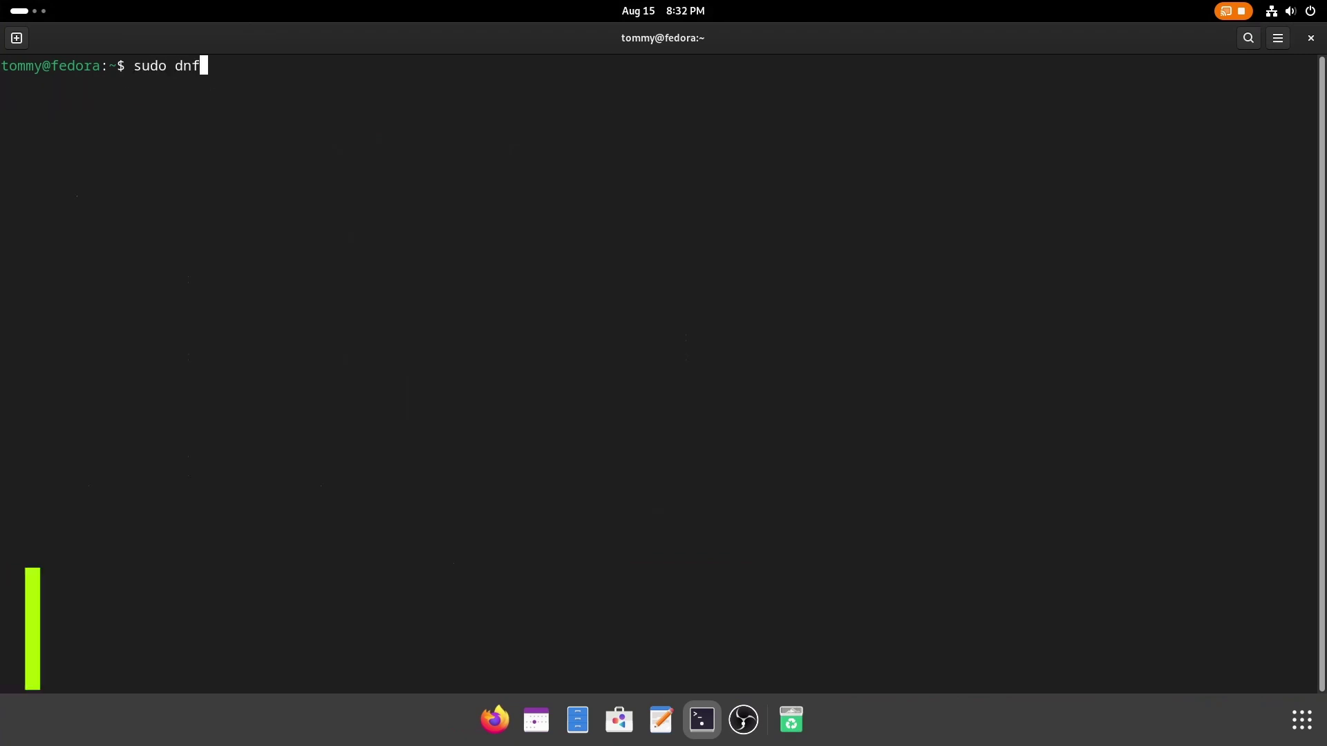
type(" install ")
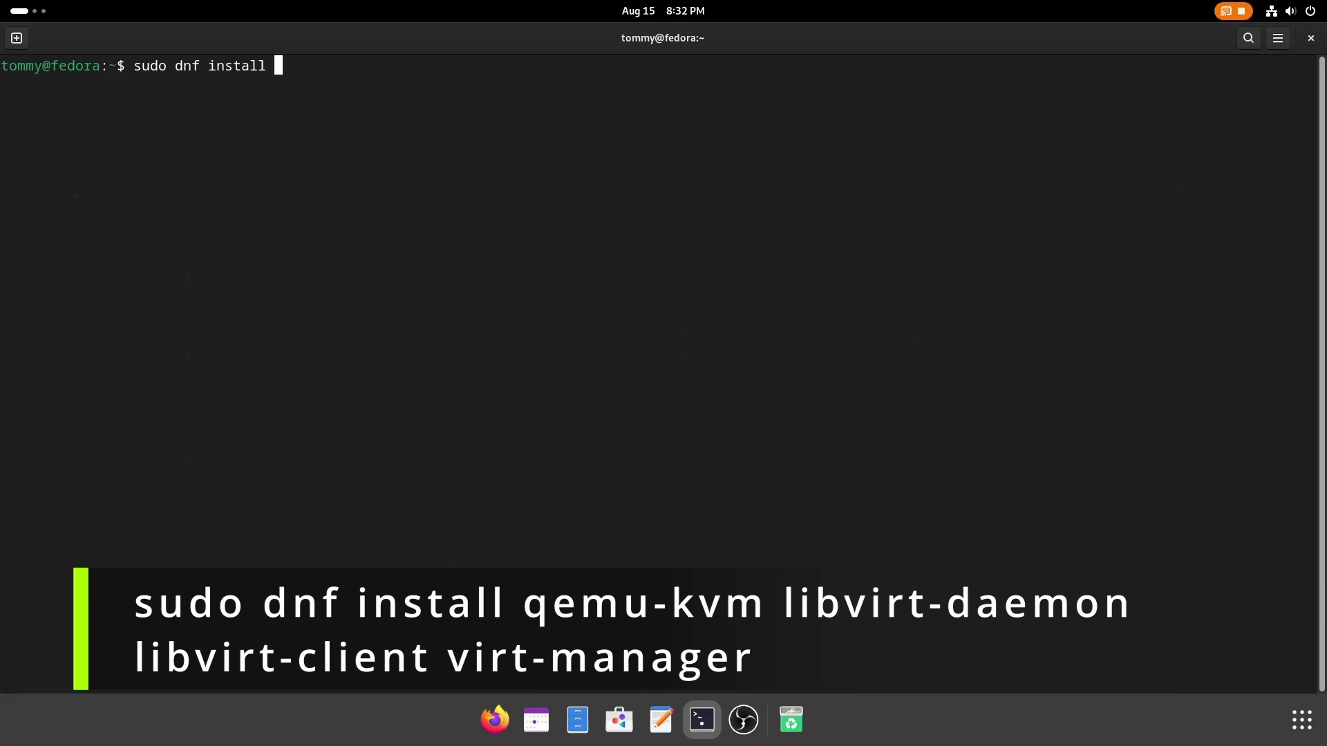
type("qemu-kvm ")
type("libv")
type("irt-da")
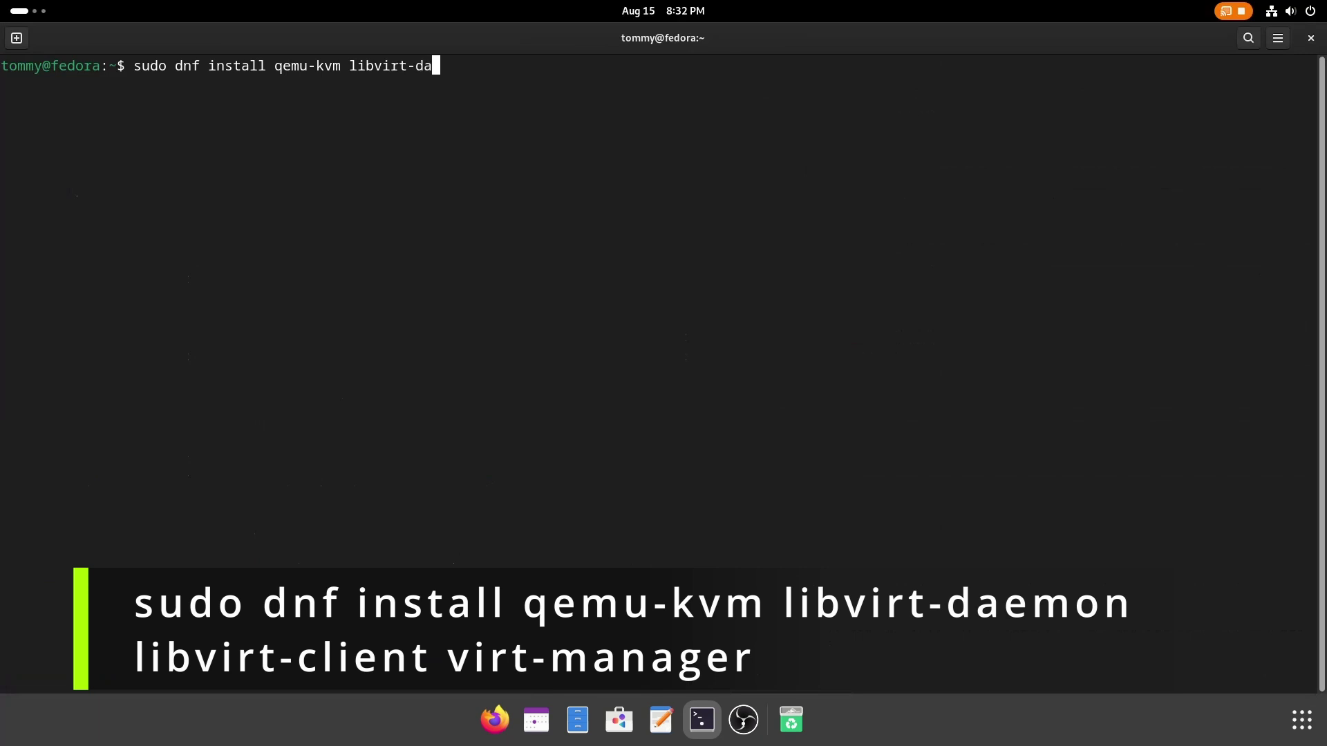
type("emon libvirt-")
type("client ")
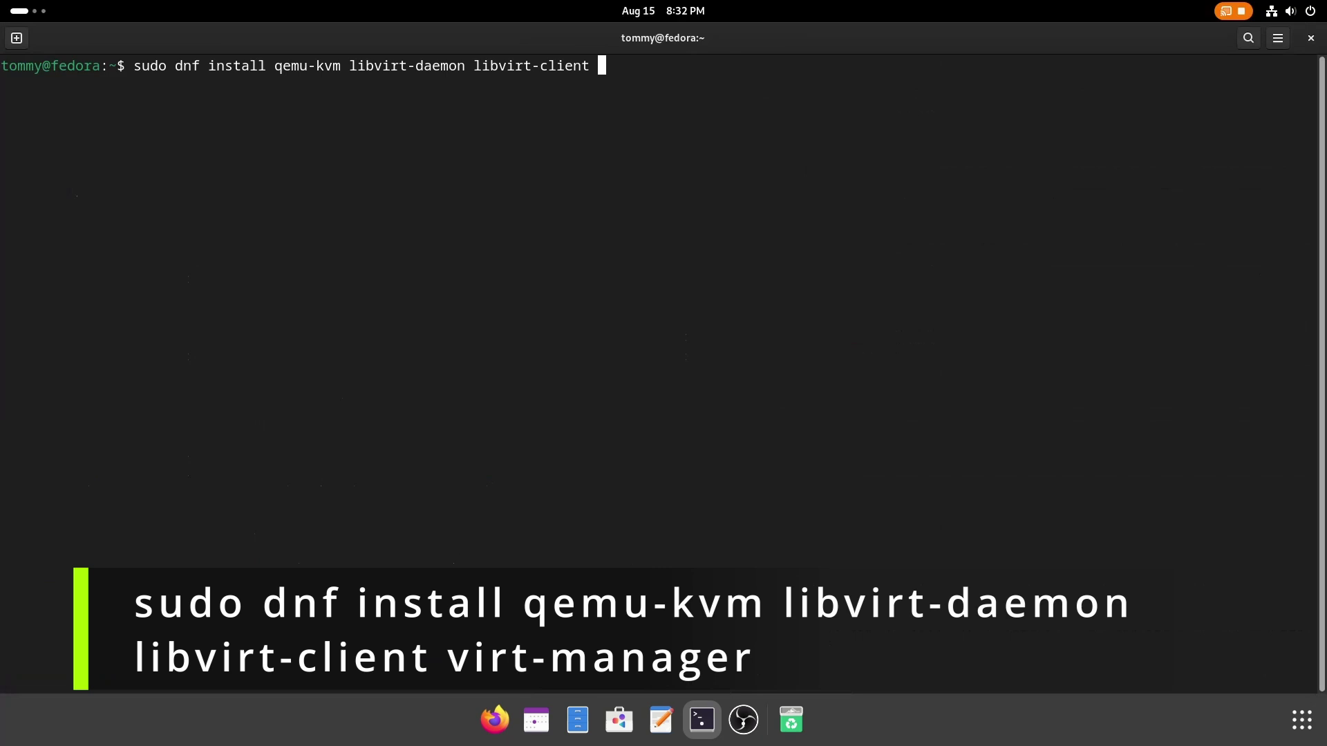
type("virt-manag")
type("er")
Install qemu-kvm, libvirt-daemon, libvirt-client and virt-manager with dnf, confirming the 9 packages
key("Return")
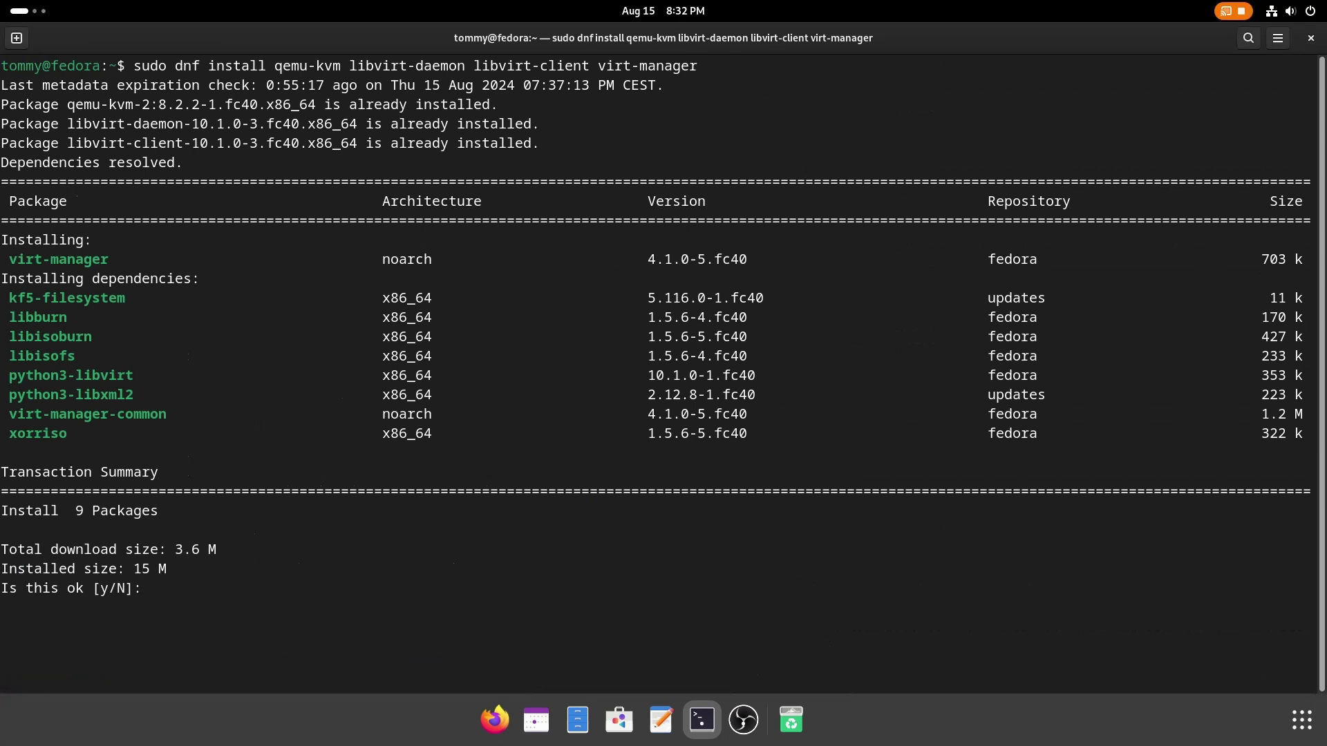
type("y")
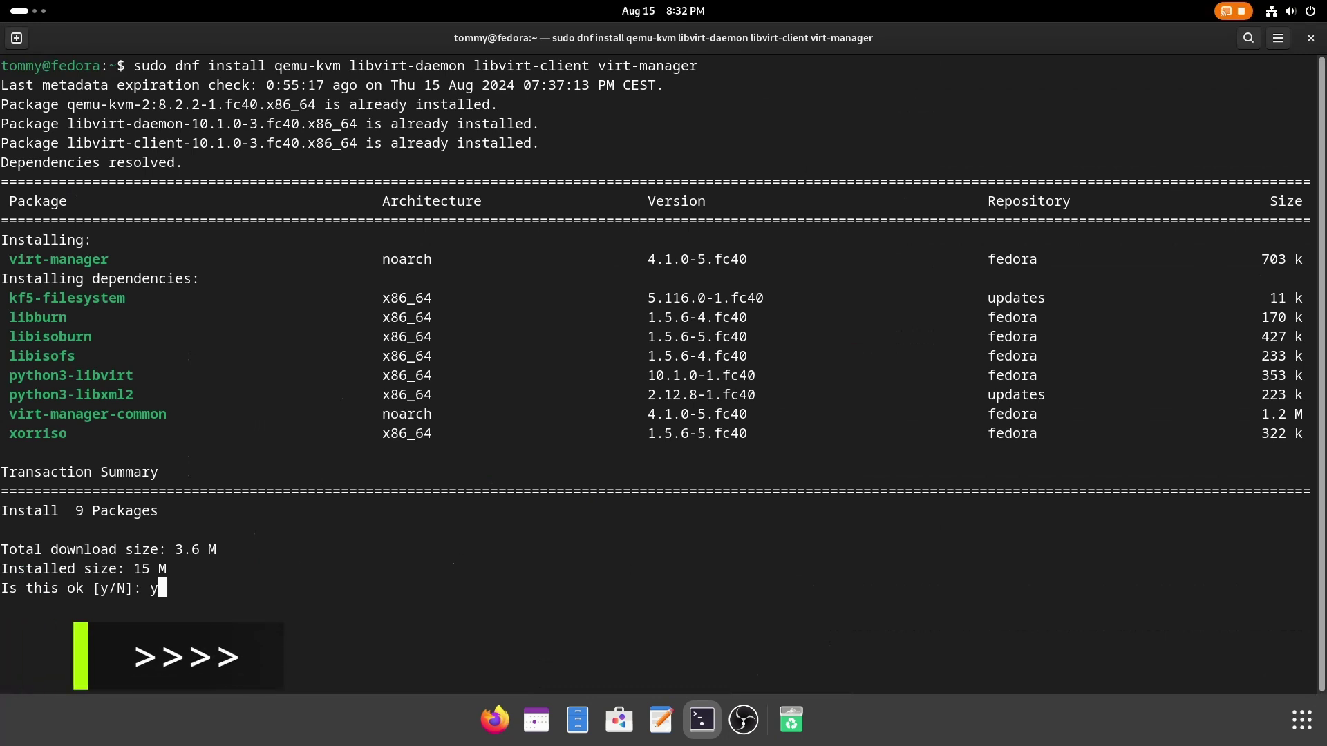
key("Return")
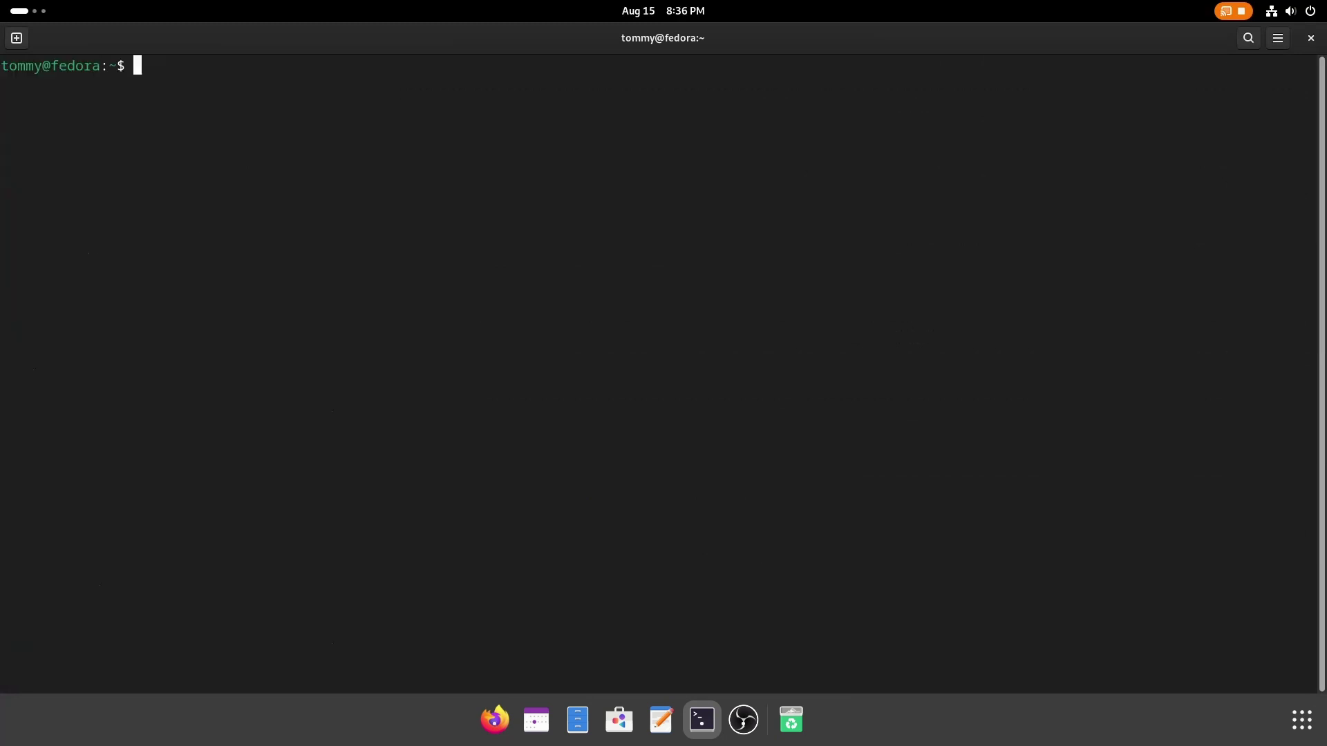
type("sudo usermod ")
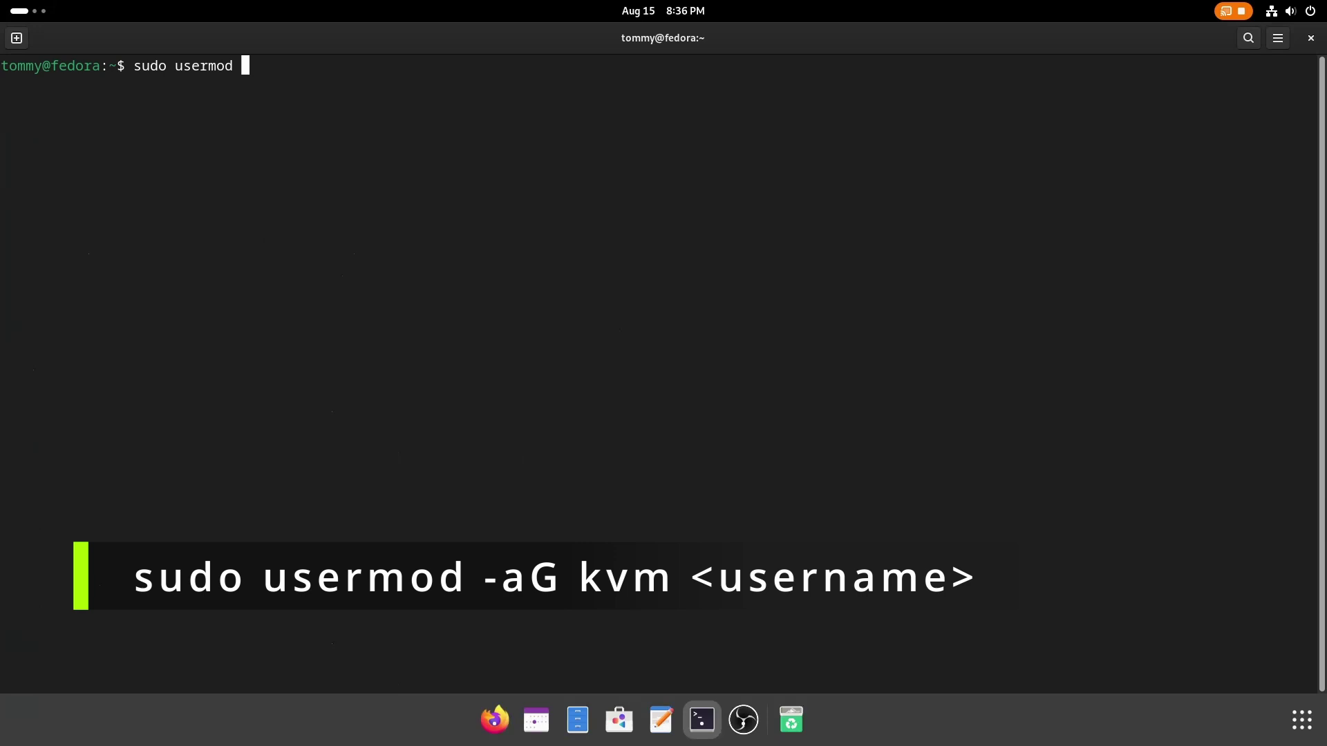
type("-aG kvm")
type(" tommy")
Add the user to the kvm group with usermod -aG kvm, then clear the screen
key("Return")
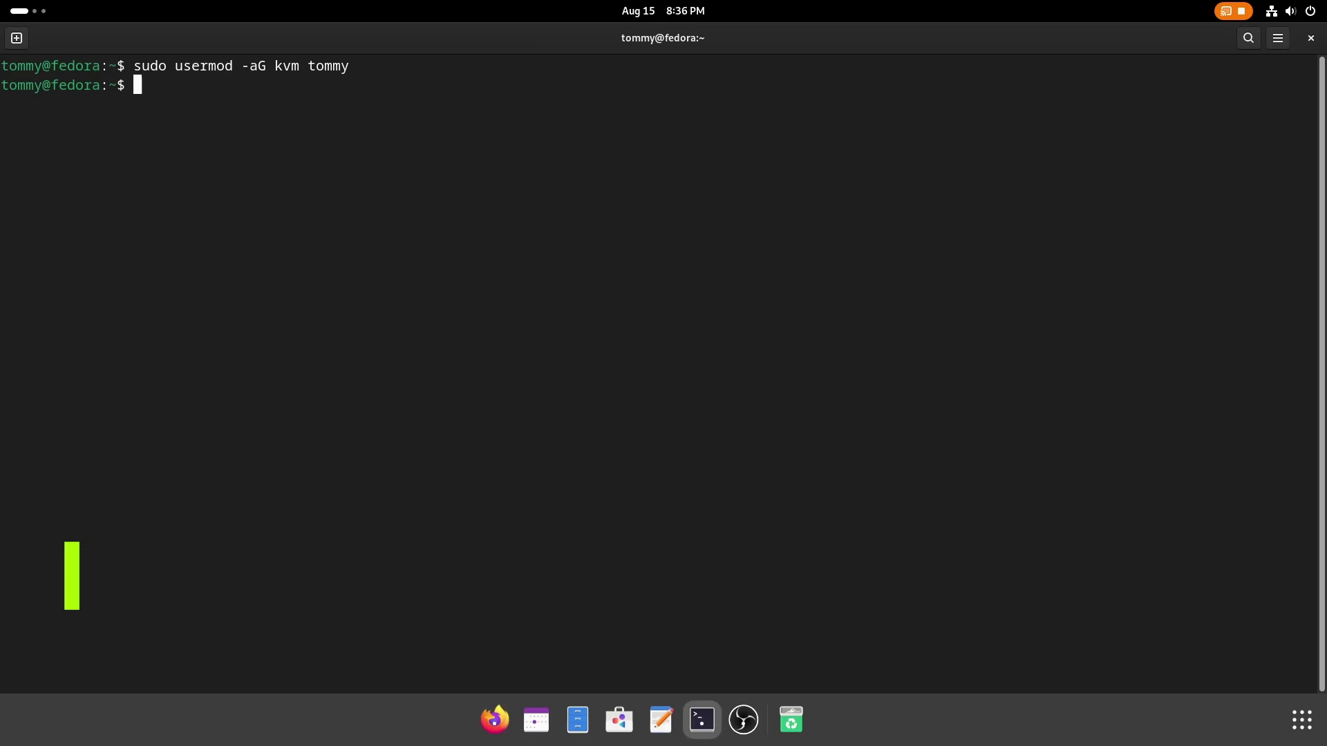
key("ctrl+l")
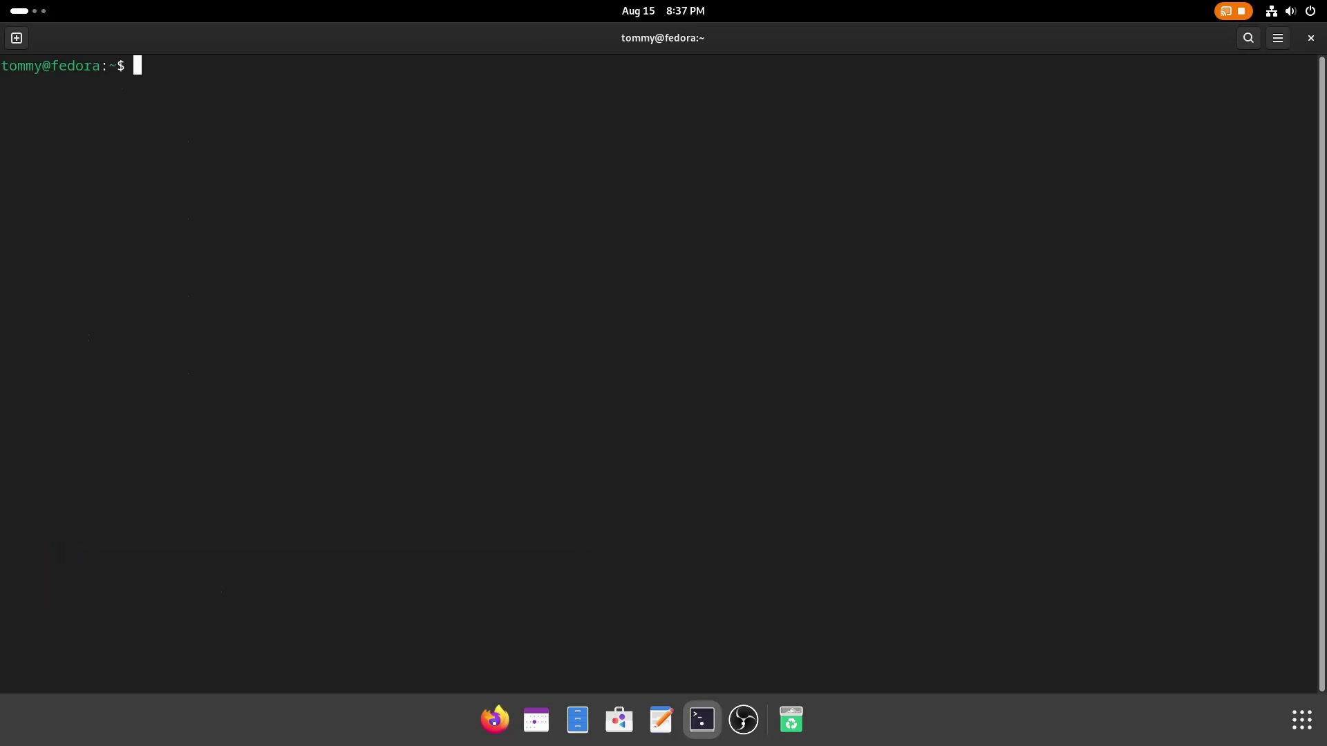
type("reboot")
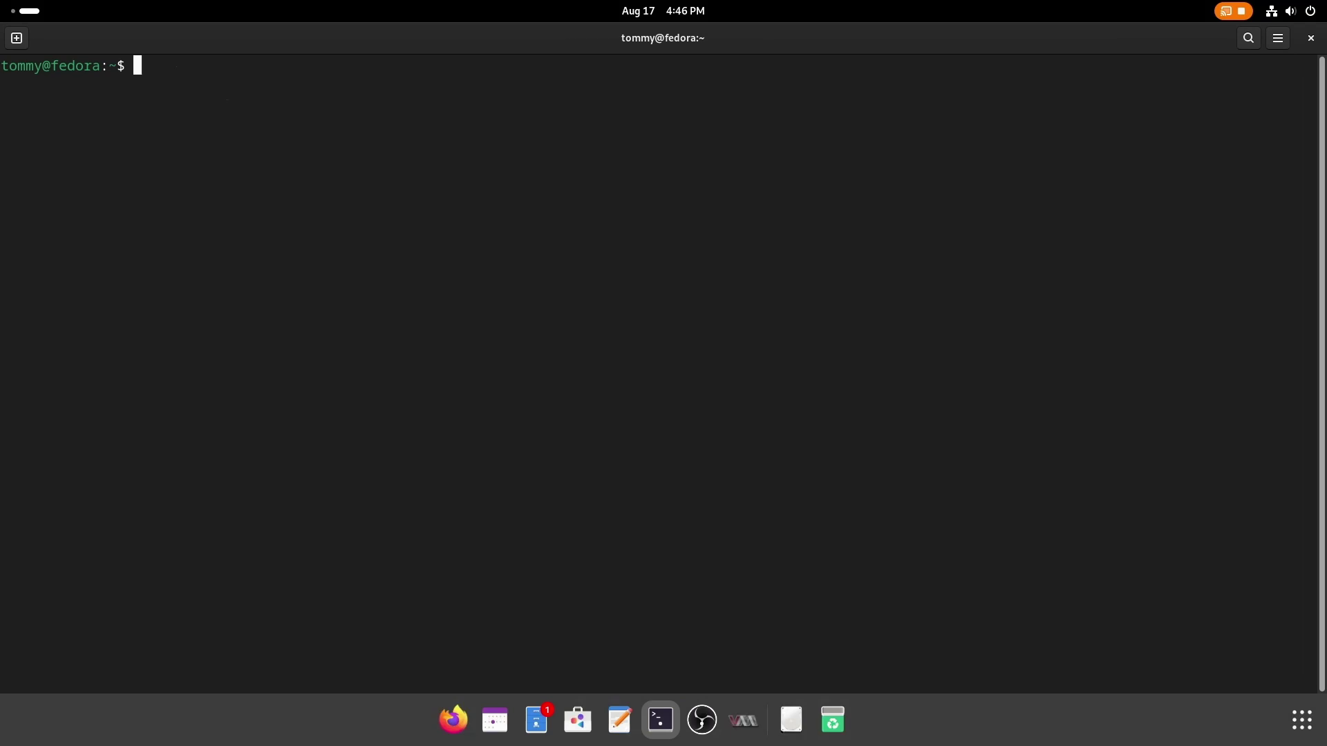
type("sudo virt")
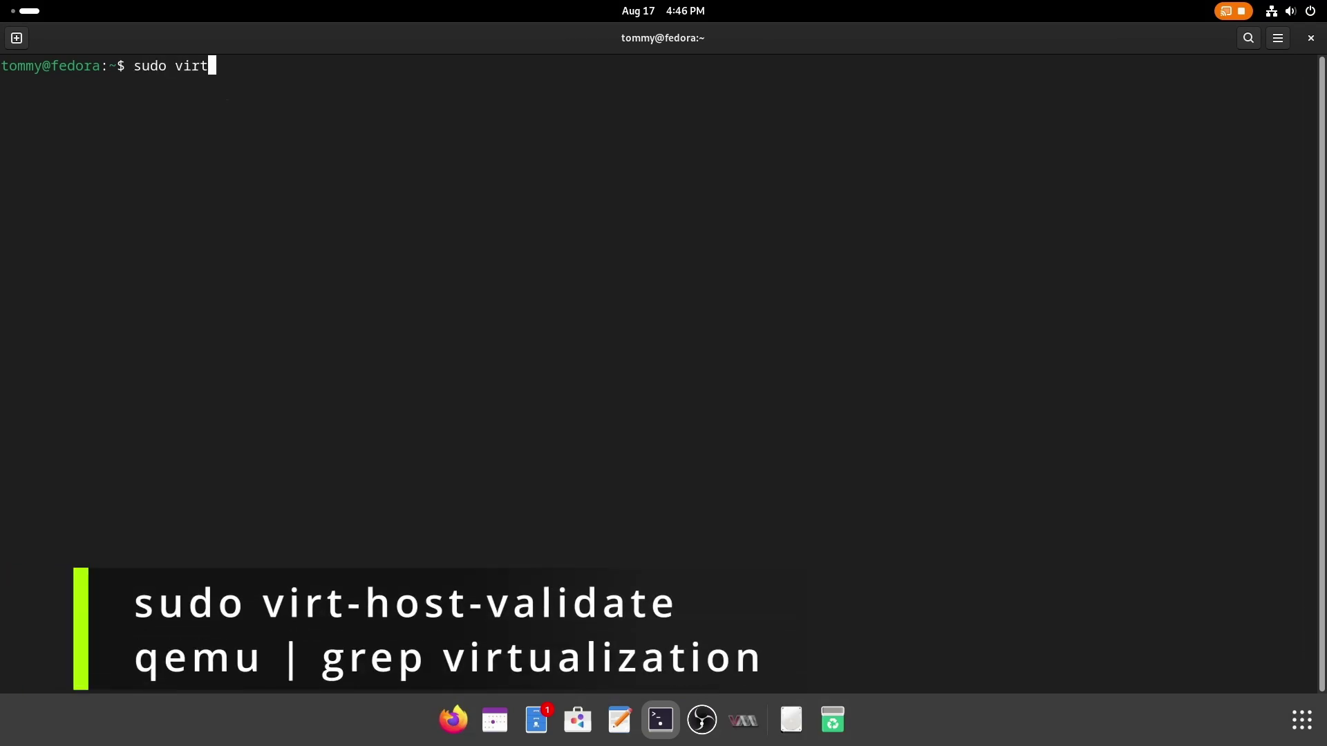
type("-host-valid")
type("ate ")
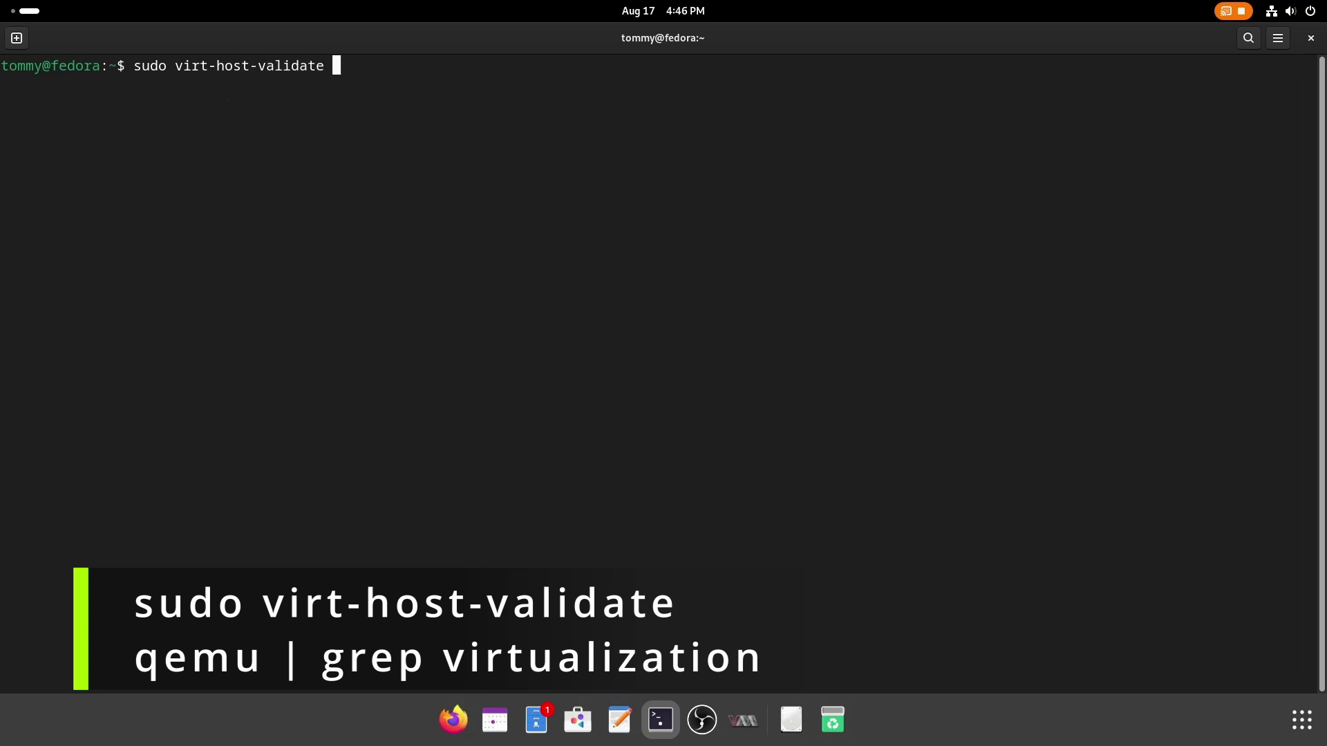
type("qemu ")
type("| grep")
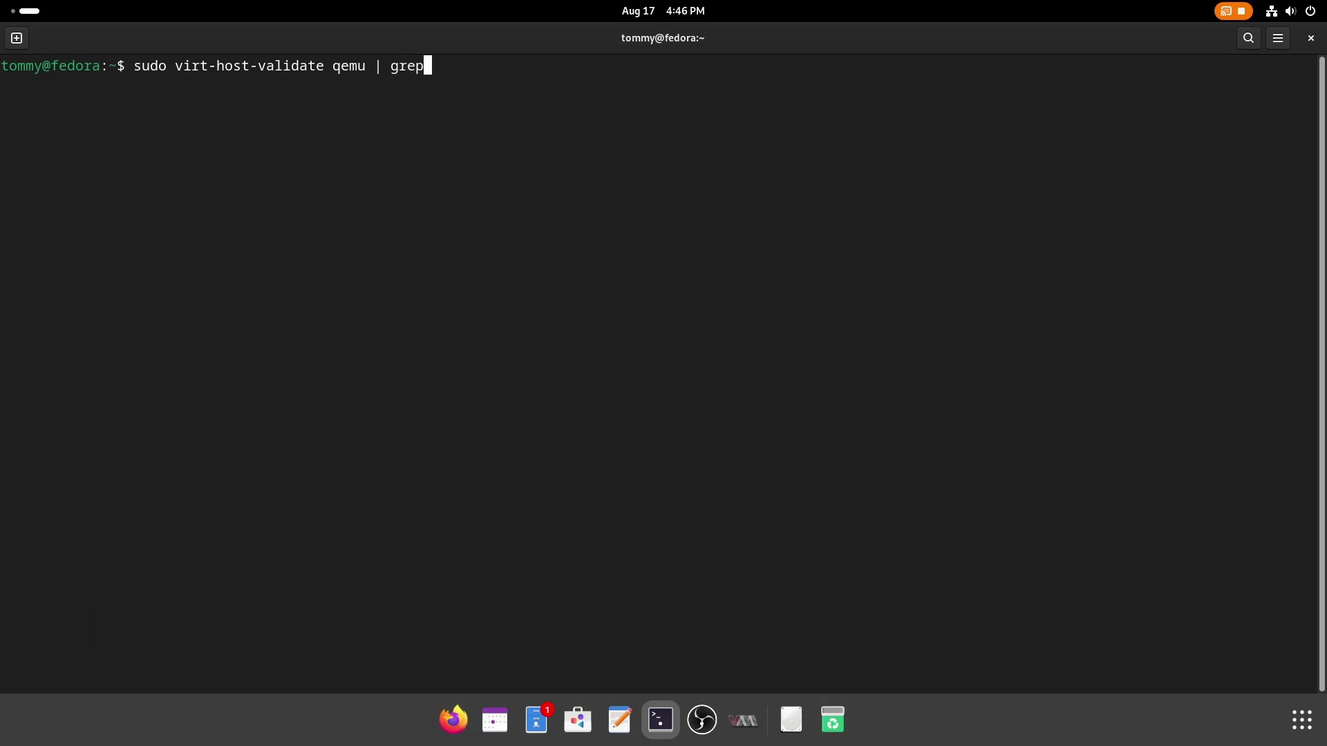
type(" virtualizatio")
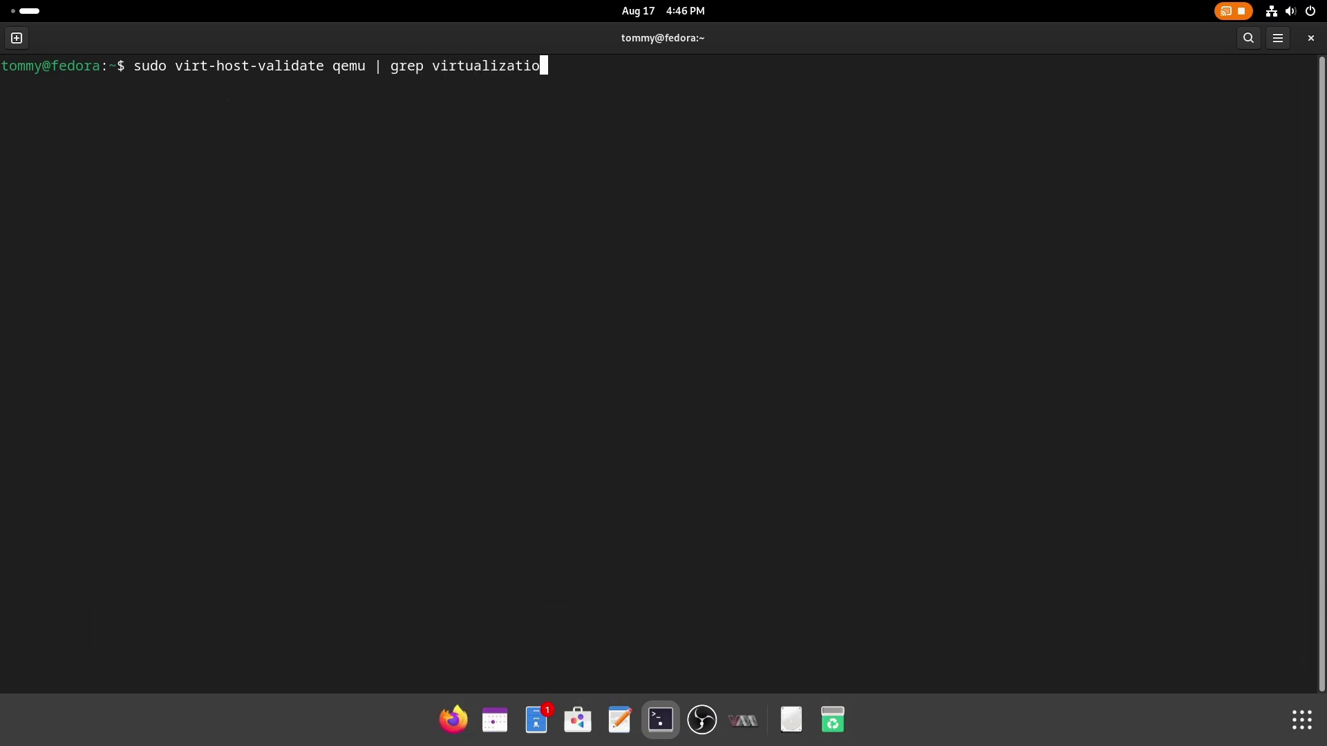
type("n")
Run virt-host-validate qemu filtered for virtualization, which shows PASS
key("Return")
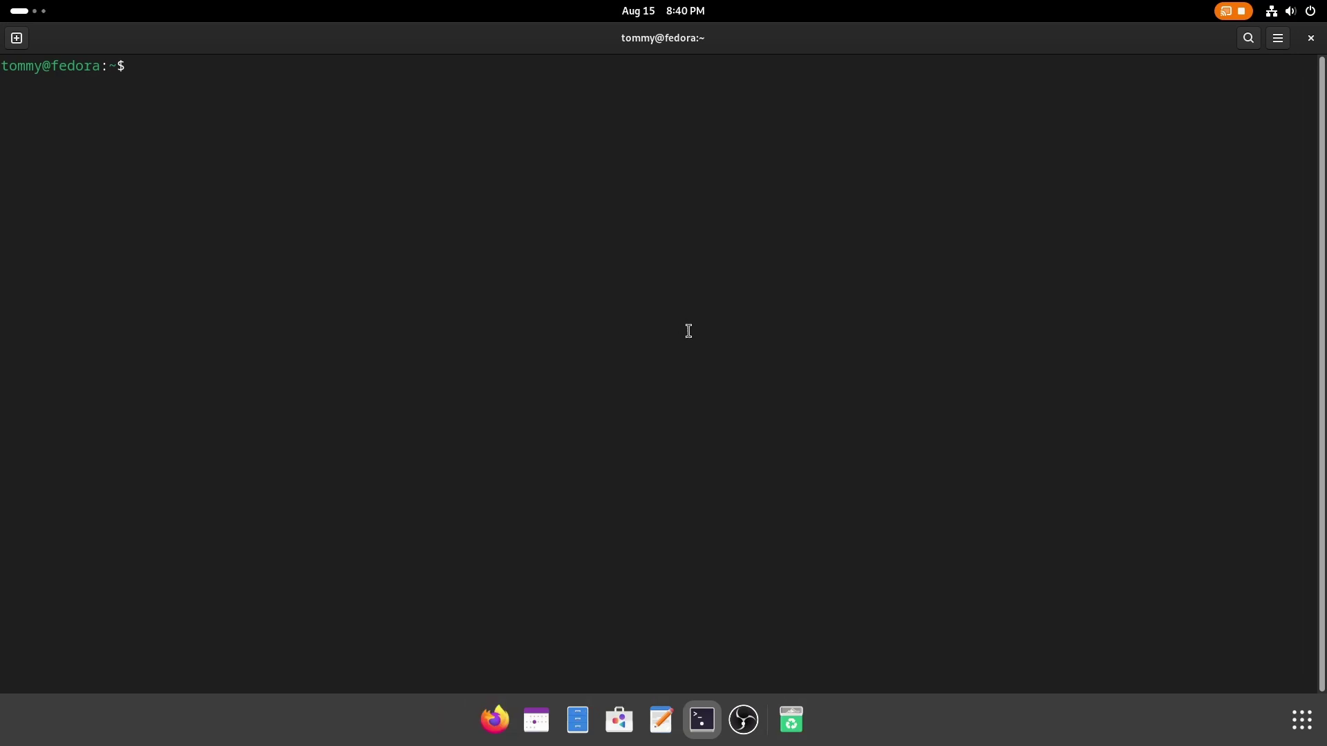
type("su")
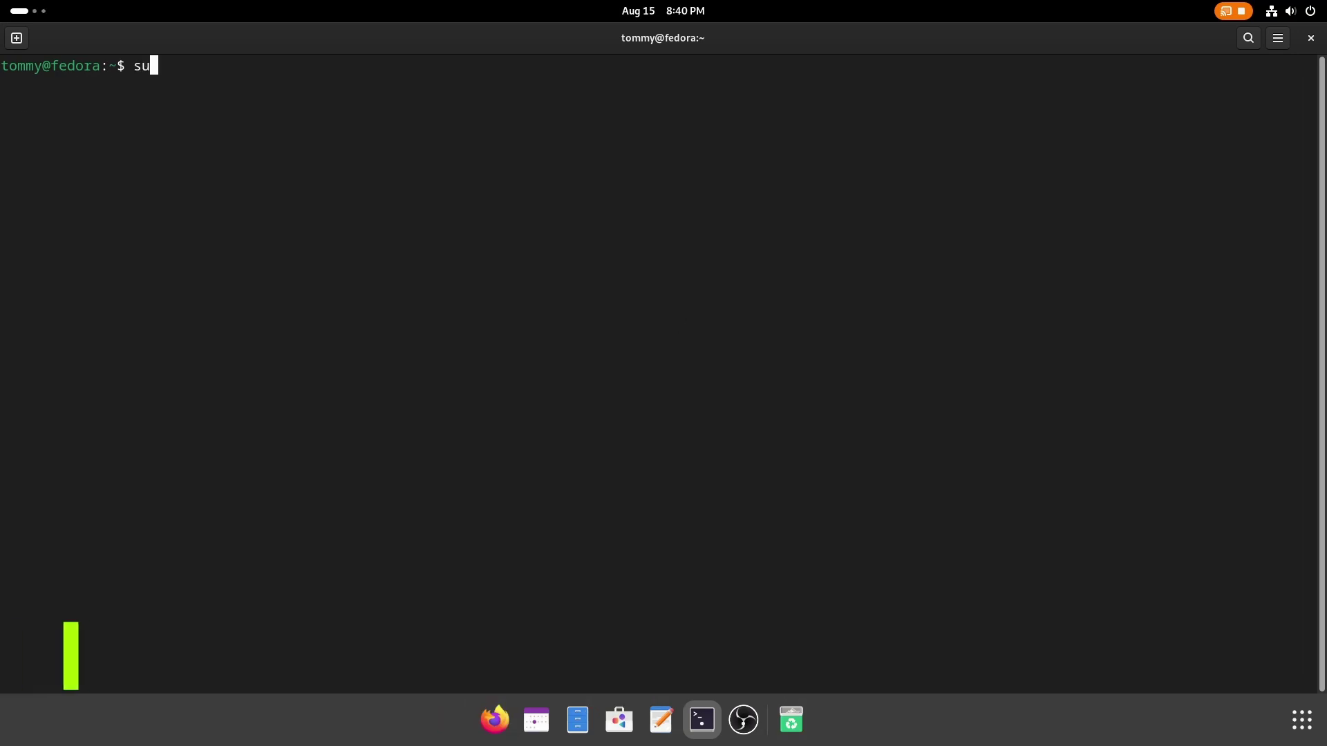
type("do systemc")
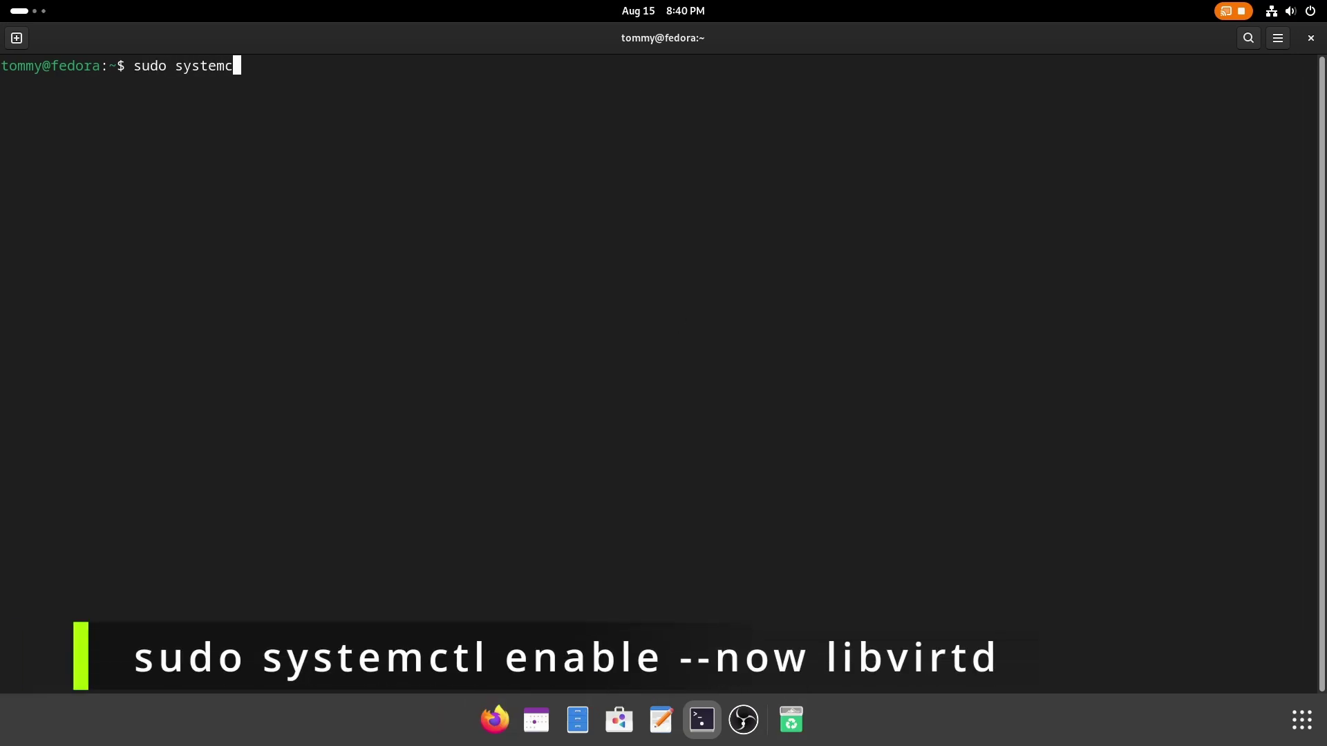
type("tl ena")
type("ble --now libv")
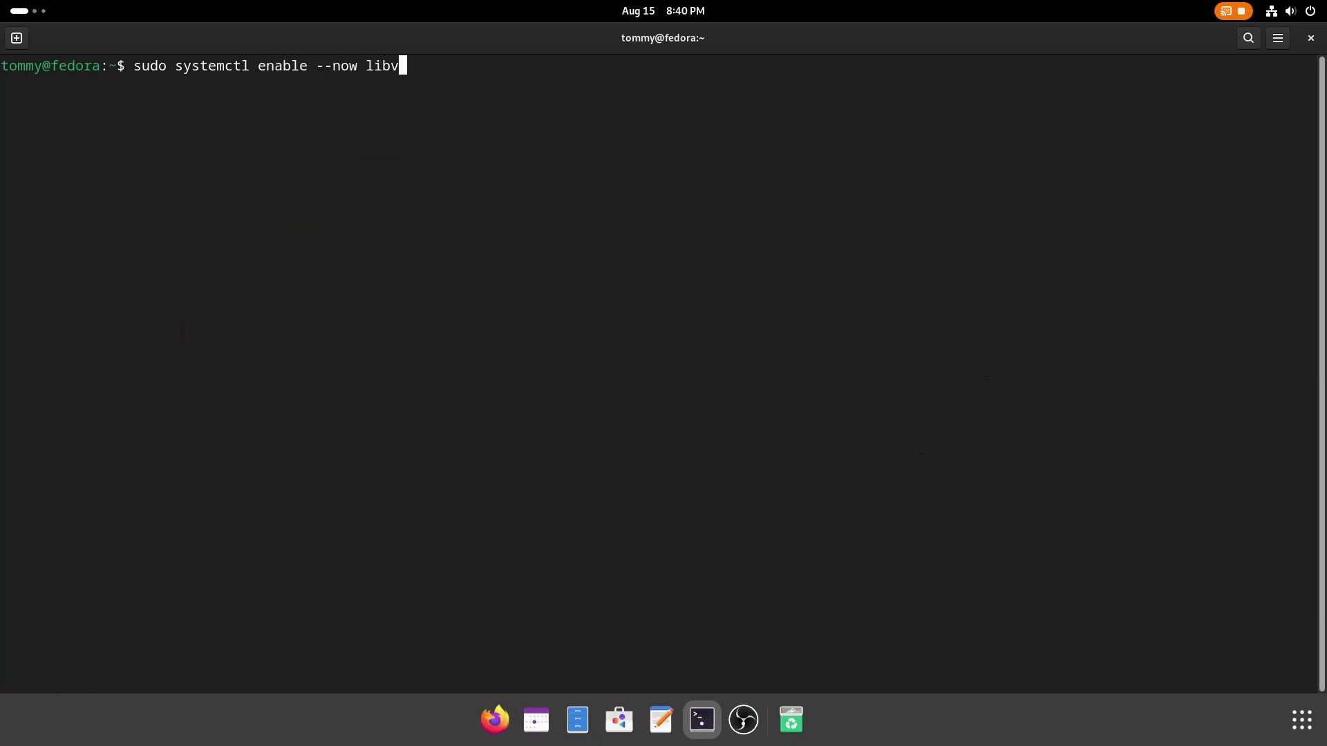
type("irtd")
Enable libvirtd with systemctl enable --now, then start it with systemctl start libvirtd
key("Return")
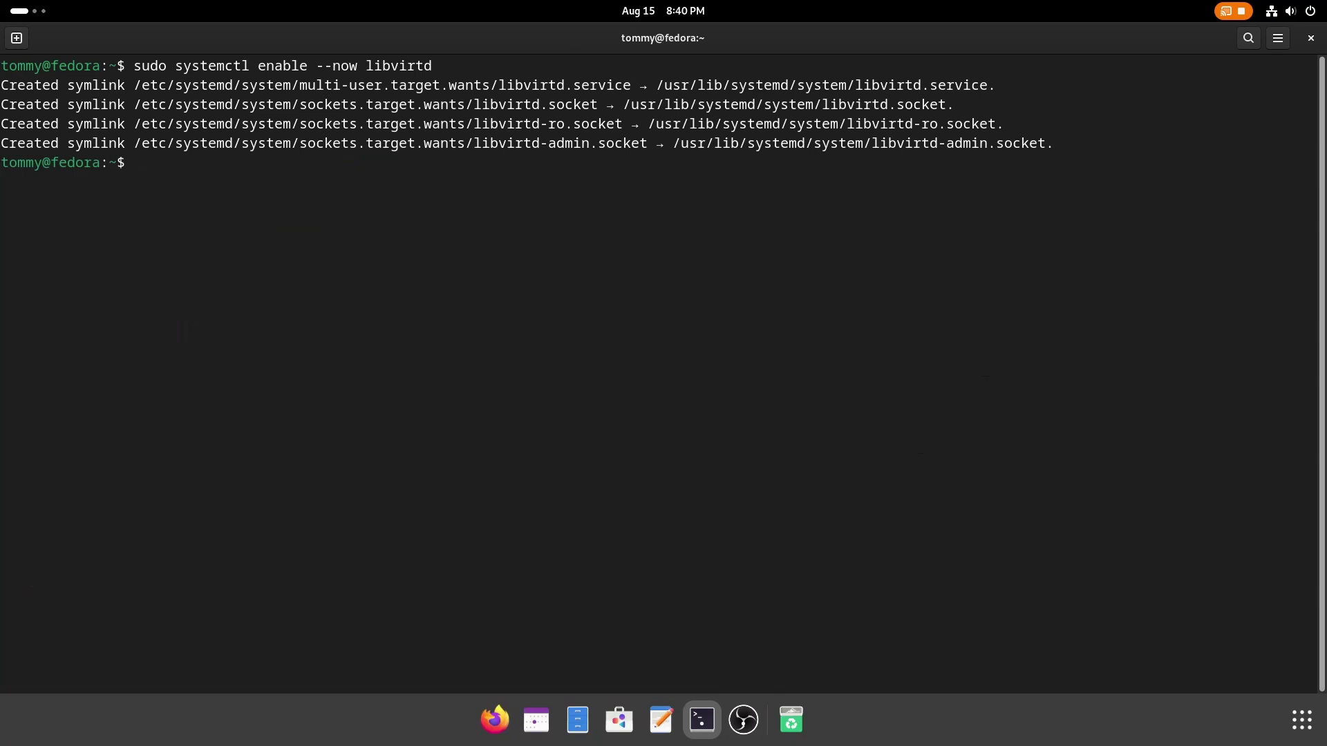
key("Up")
key("Left")
key("Left")
key("Left")
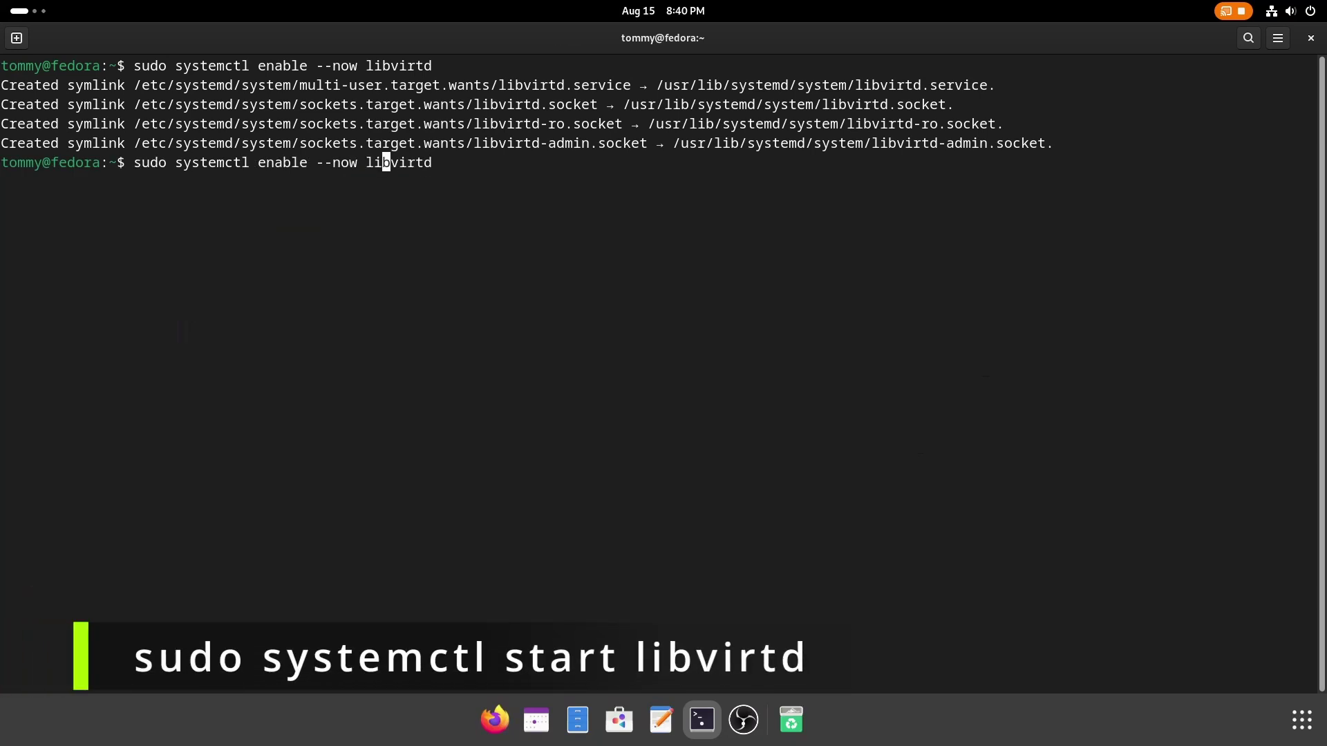
key("Left")
key("Left")
key("BackSpace")
key("BackSpace")
key("BackSpace")
key("BackSpace")
key("BackSpace")
key("BackSpace")
key("BackSpace")
key("BackSpace")
key("BackSpace")
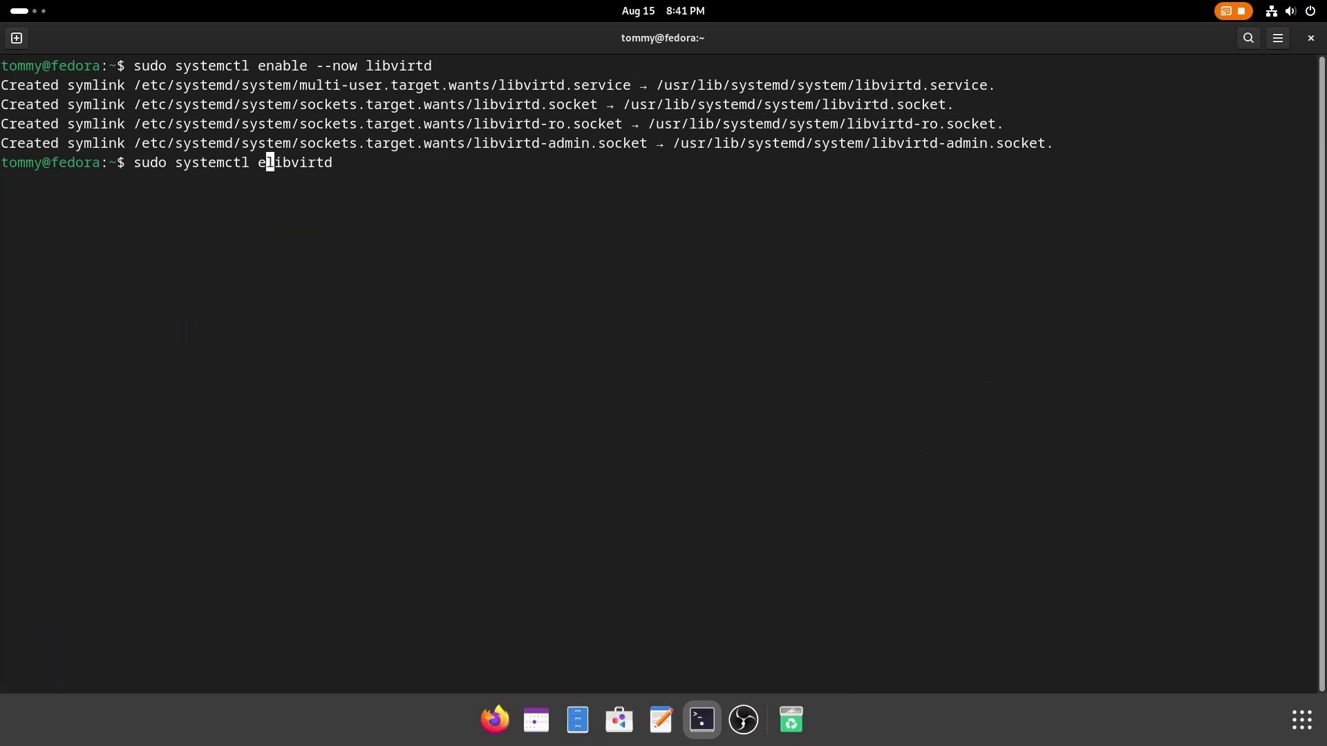
type("start")
key("Return")
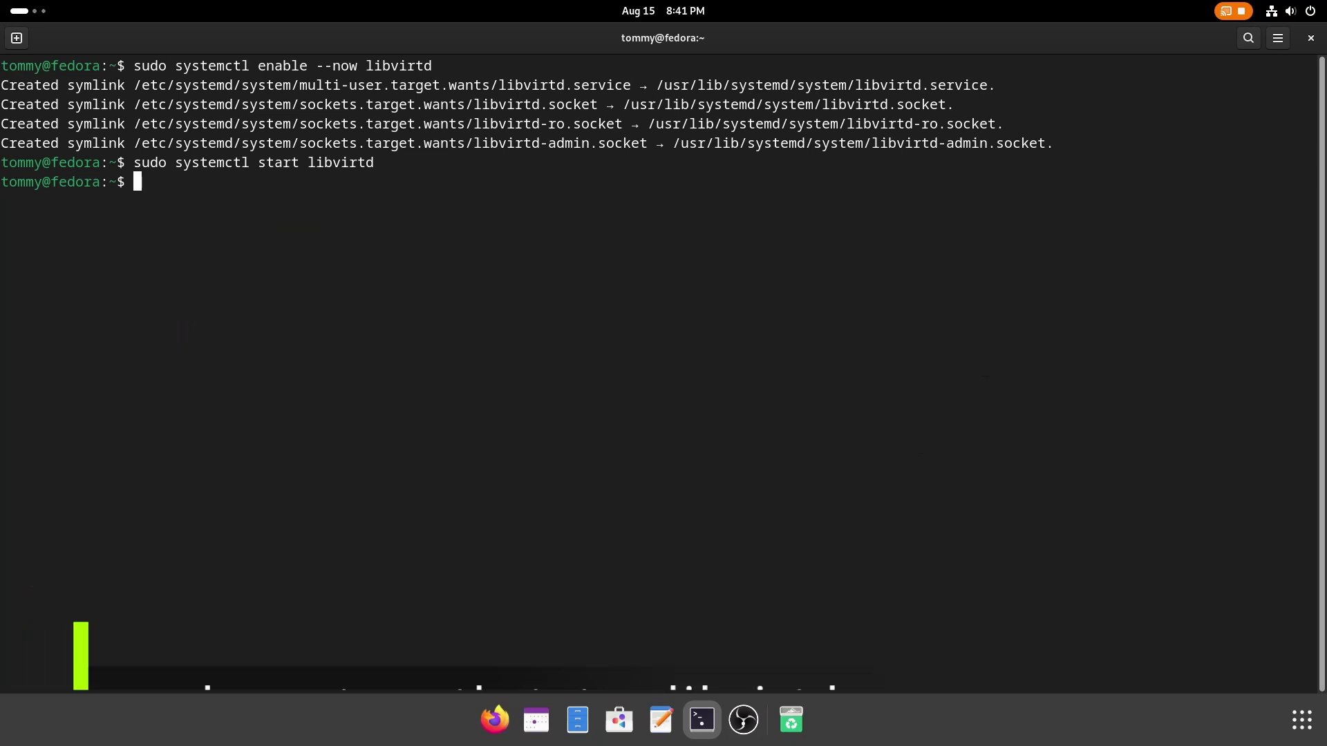
Recall the start command and trim the word 'start' to reuse the command
key("Up")
key("Left")
key("Left")
key("Left")
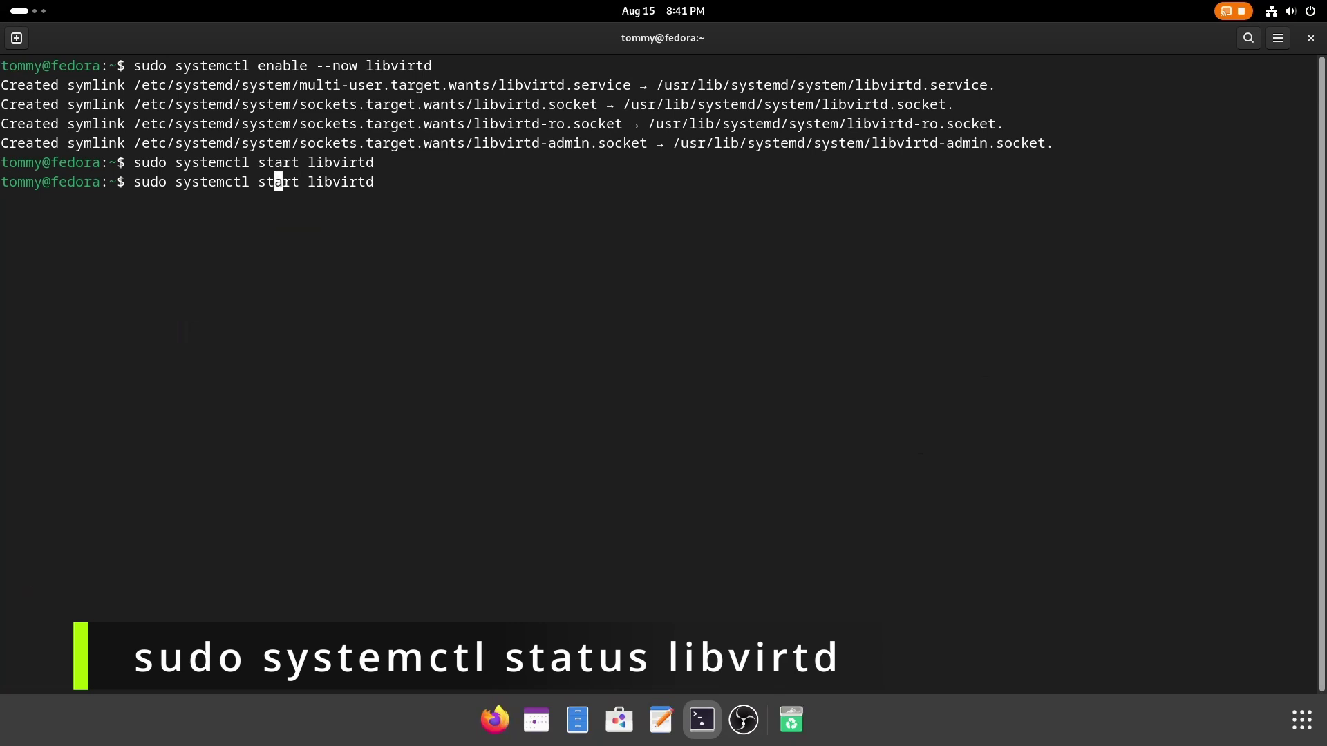
key("BackSpace")
key("BackSpace")
key("Delete")
type("atus")
Run systemctl status libvirtd to confirm the service is active
key("Return")
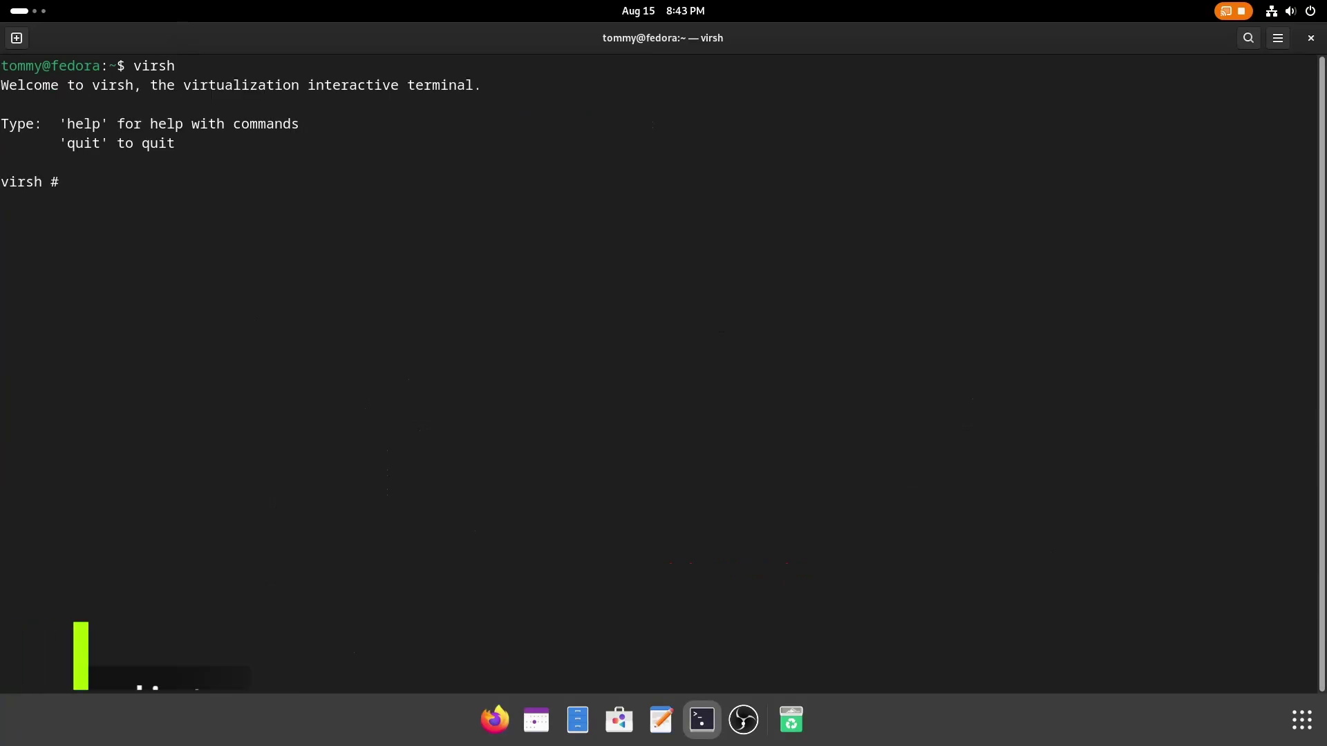
type("list")
In virsh, run list (no domains) and help, then quit to the shell
key("Return")
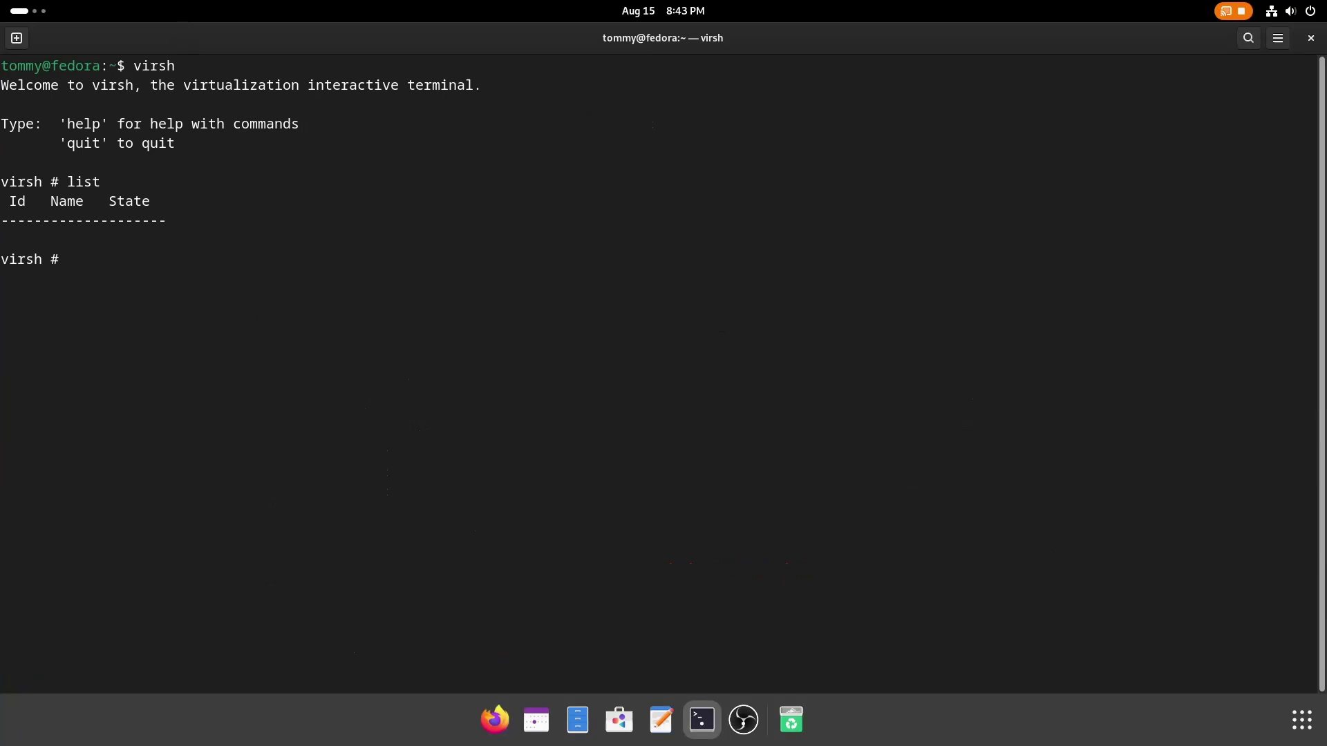
type("he")
type("lp")
key("Return")
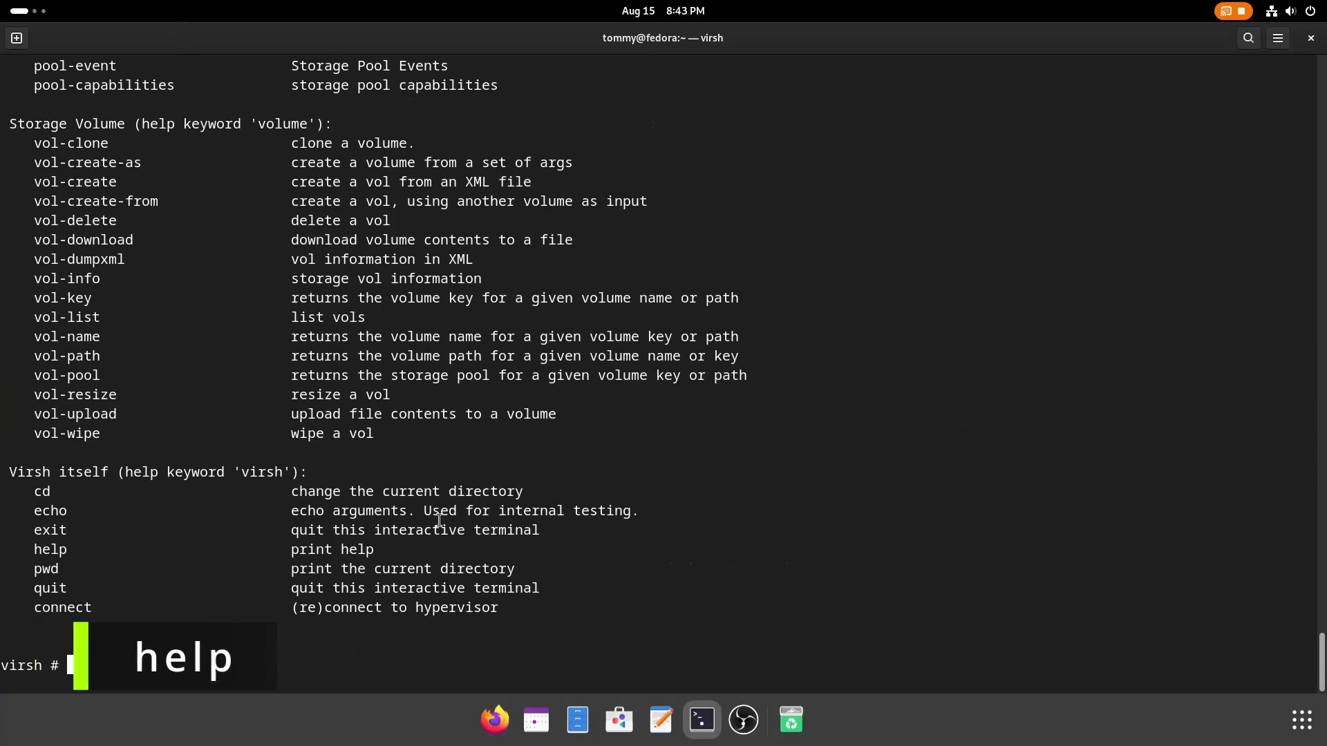
scroll(444, 474, "up", 10)
scroll(441, 521, "up", 8)
scroll(440, 522, "up", 9)
scroll(441, 518, "up", 9)
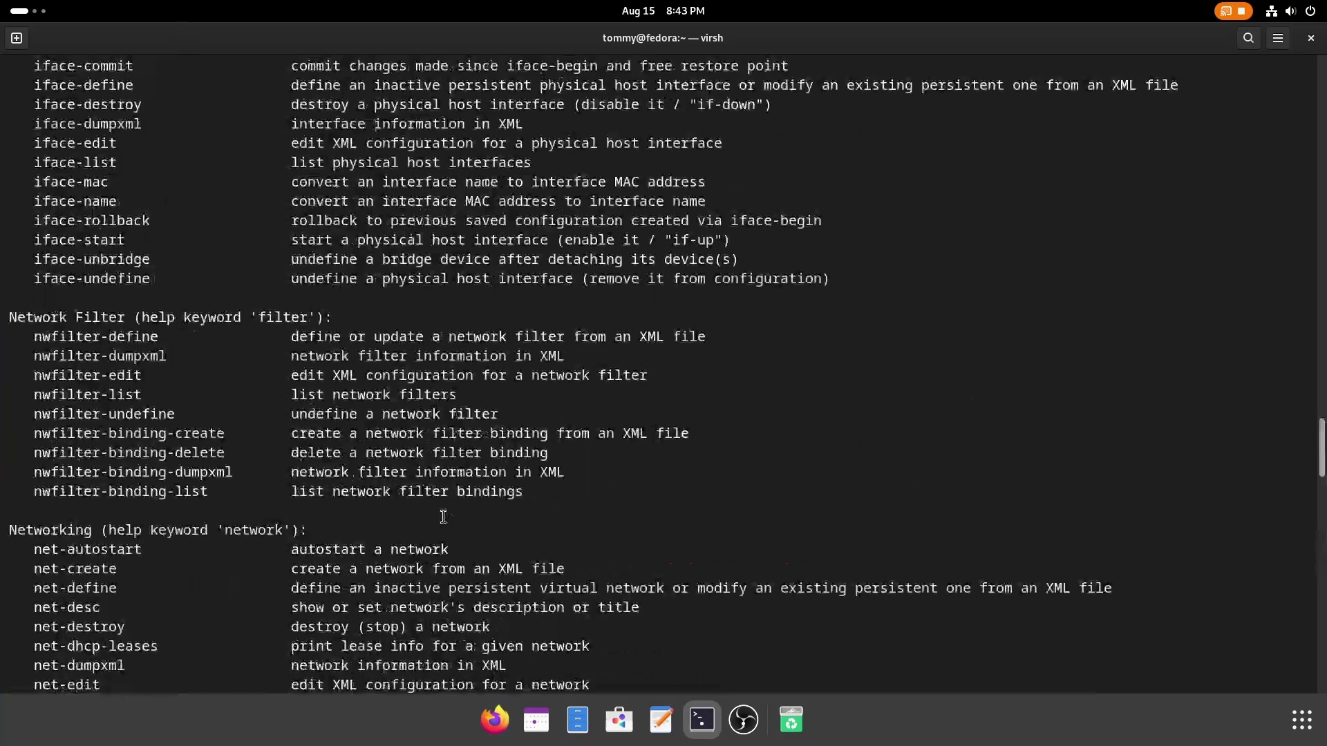
scroll(441, 516, "up", 9)
scroll(444, 515, "up", 9)
scroll(443, 517, "up", 3)
scroll(445, 516, "up", 10)
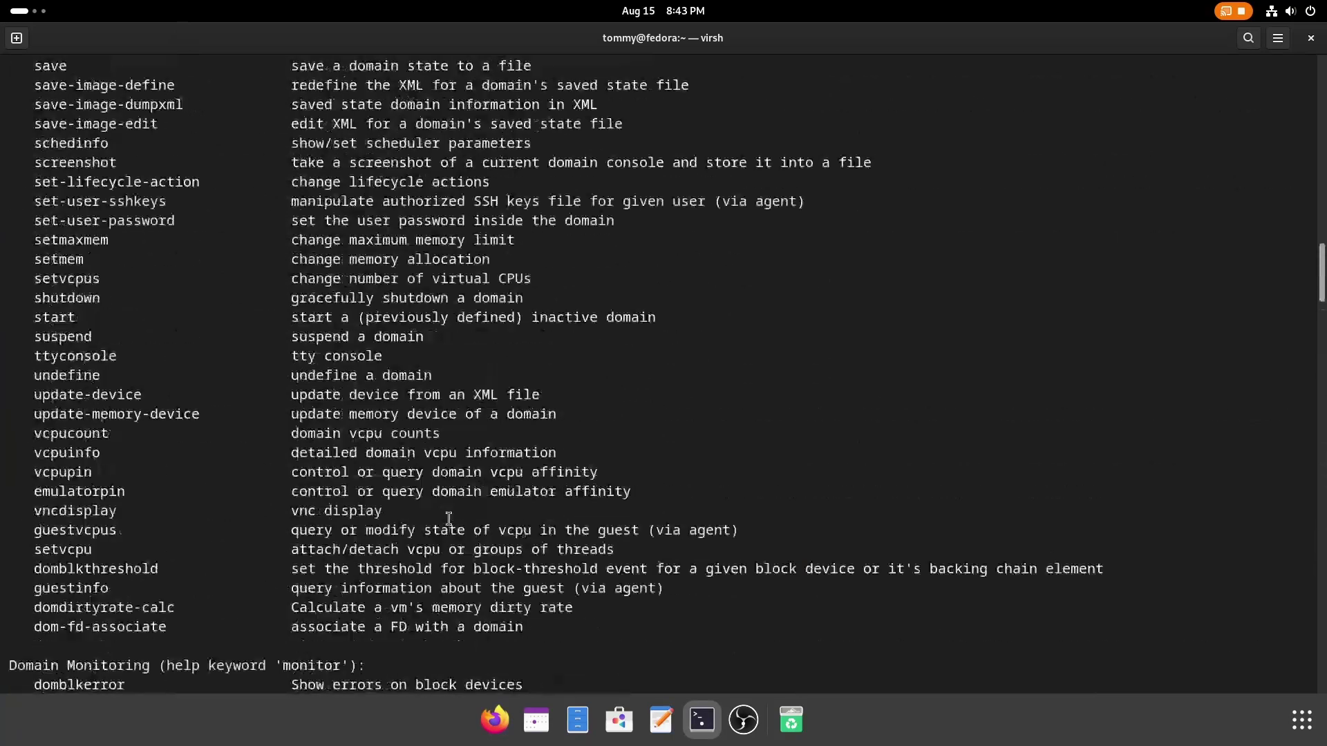
scroll(443, 519, "up", 8)
scroll(442, 522, "up", 9)
scroll(443, 522, "up", 8)
scroll(443, 518, "up", 8)
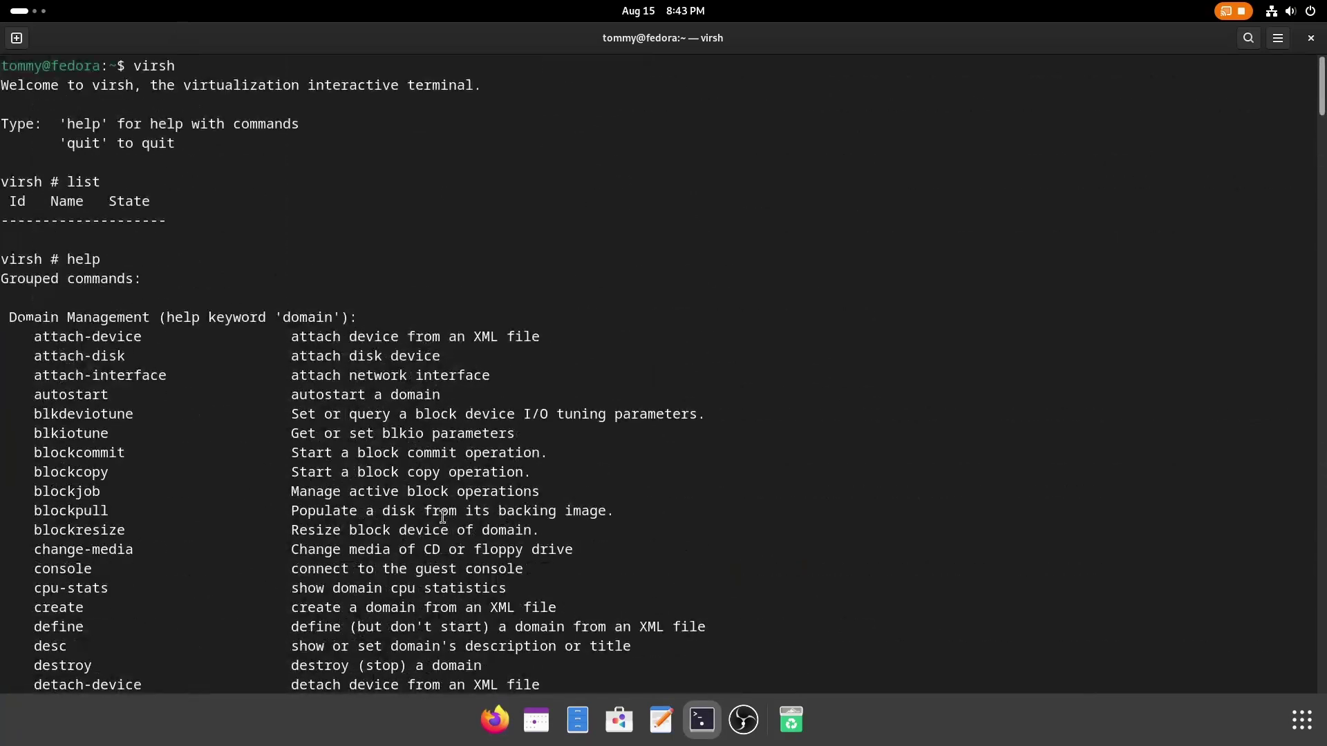
scroll(175, 350, "down", 2)
scroll(174, 349, "down", 2)
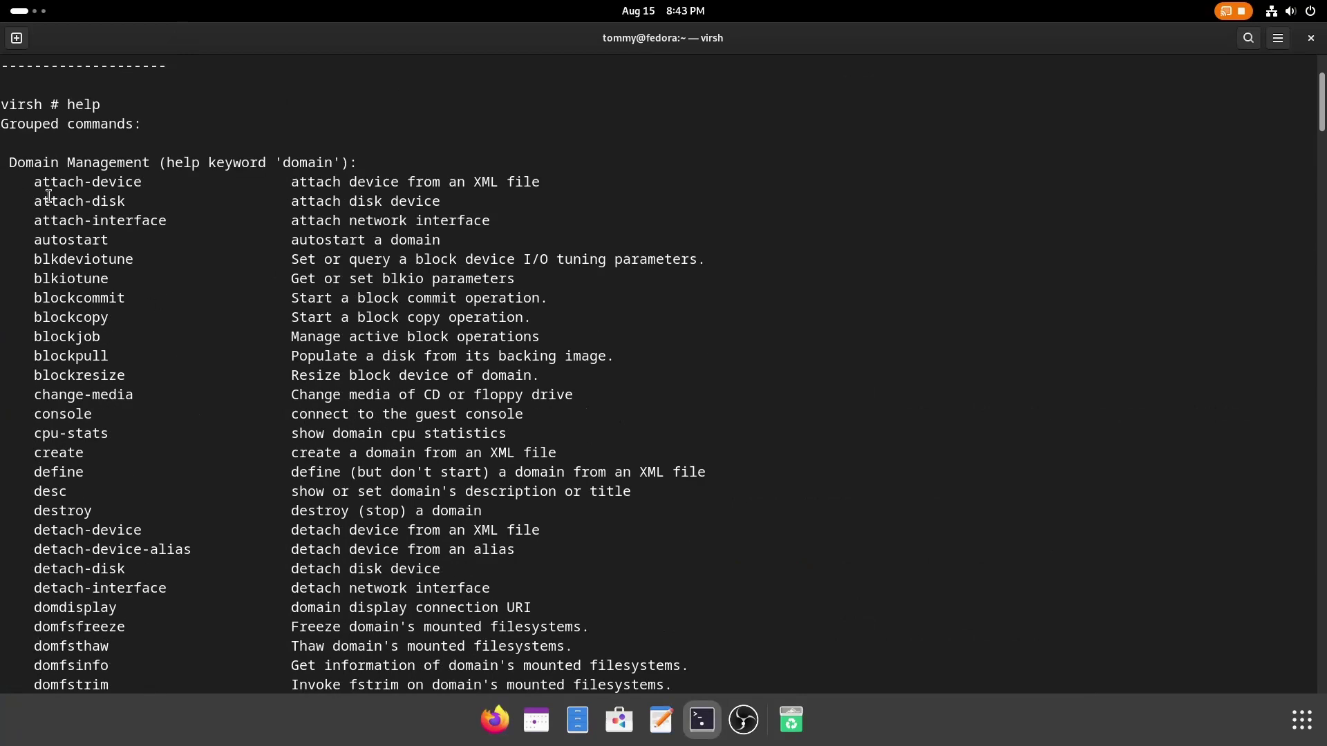
mouse_move(33, 182)
left_mouse_down()
mouse_move(547, 355)
mouse_move(652, 685)
left_mouse_up()
scroll(627, 609, "down", 8)
scroll(627, 608, "down", 2)
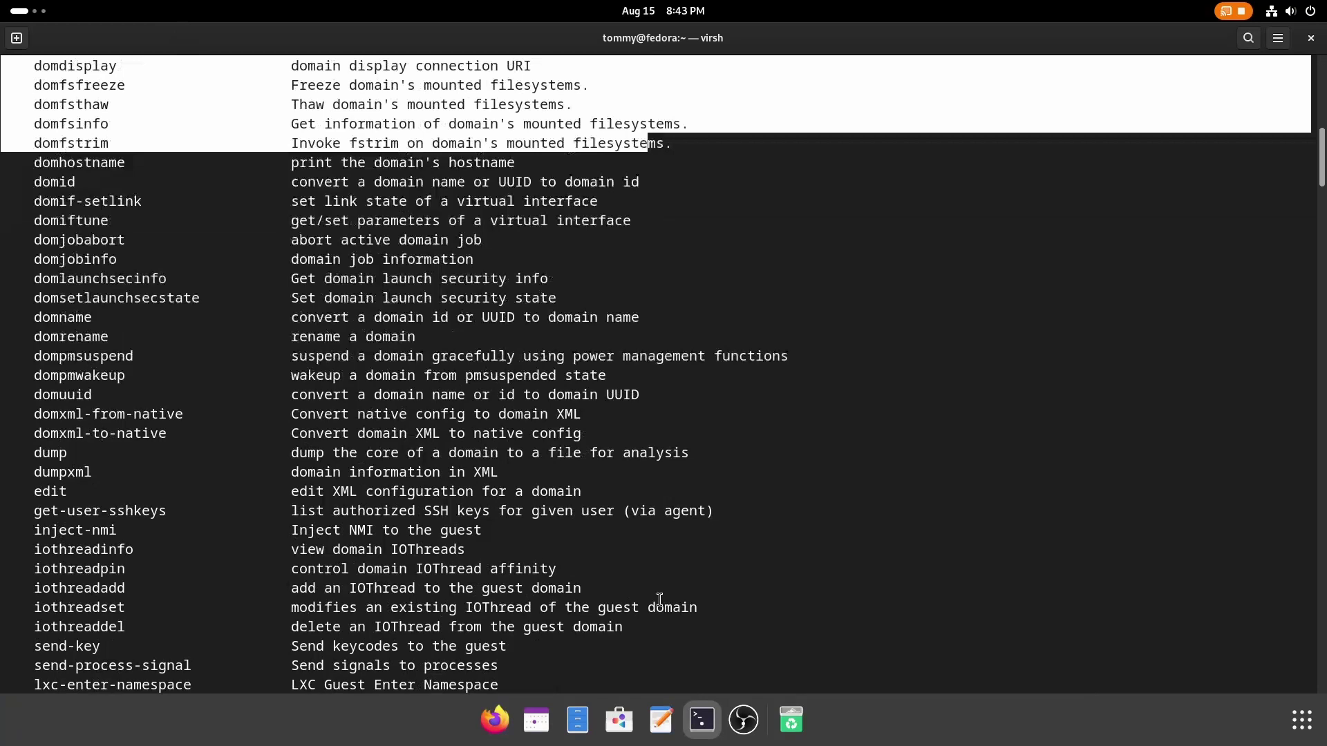
key("Return")
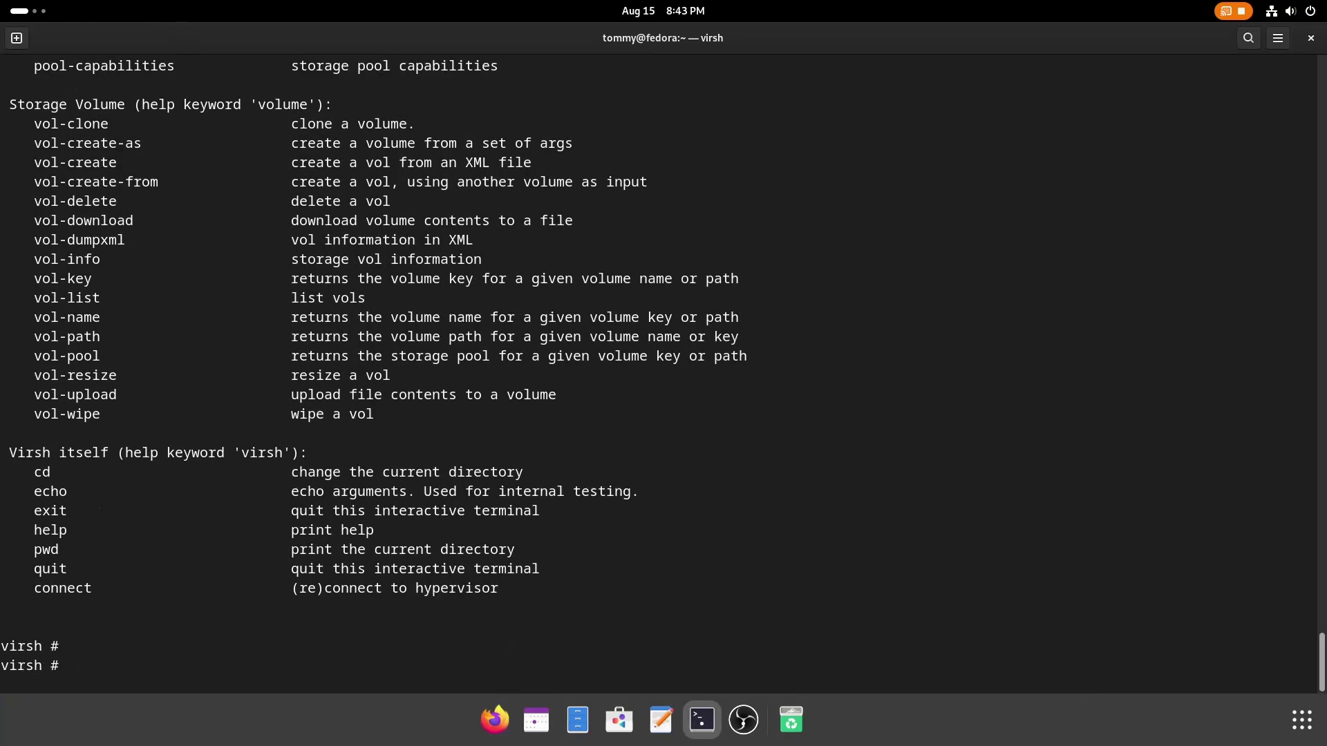
type("quit")
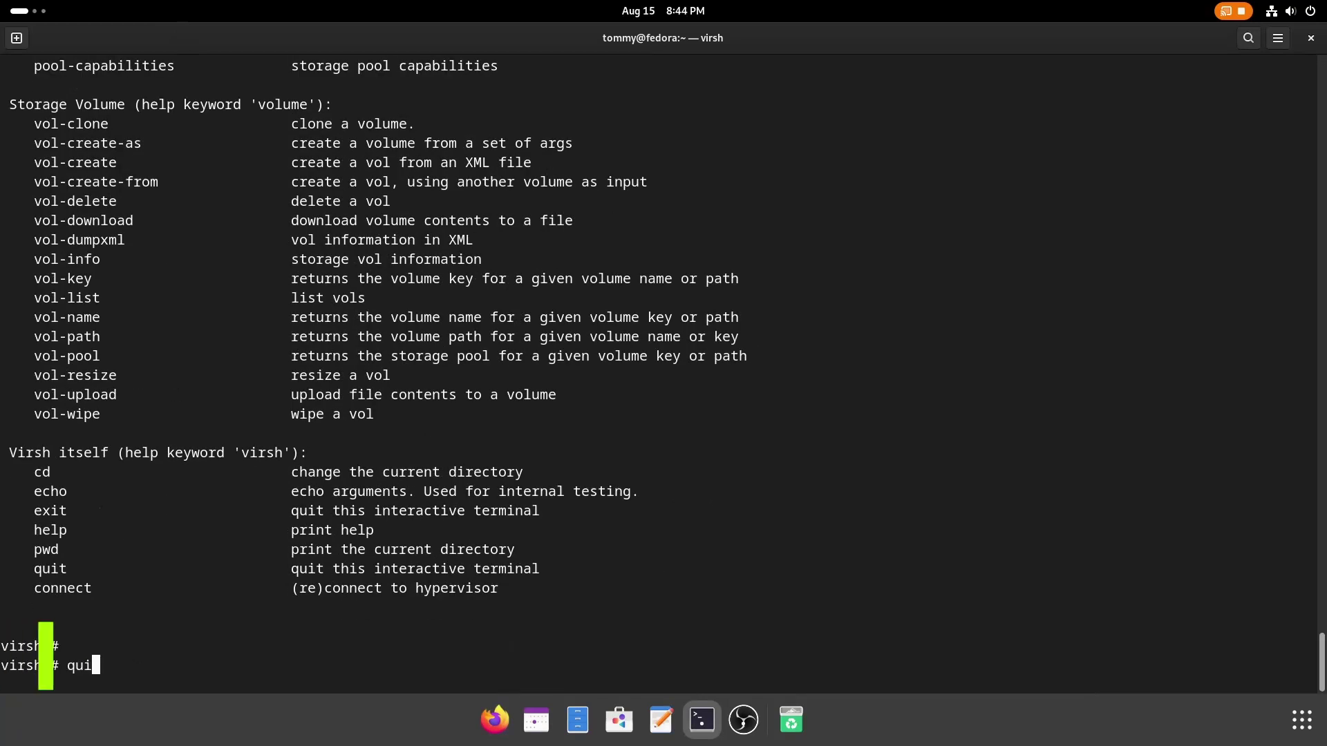
key("Return")
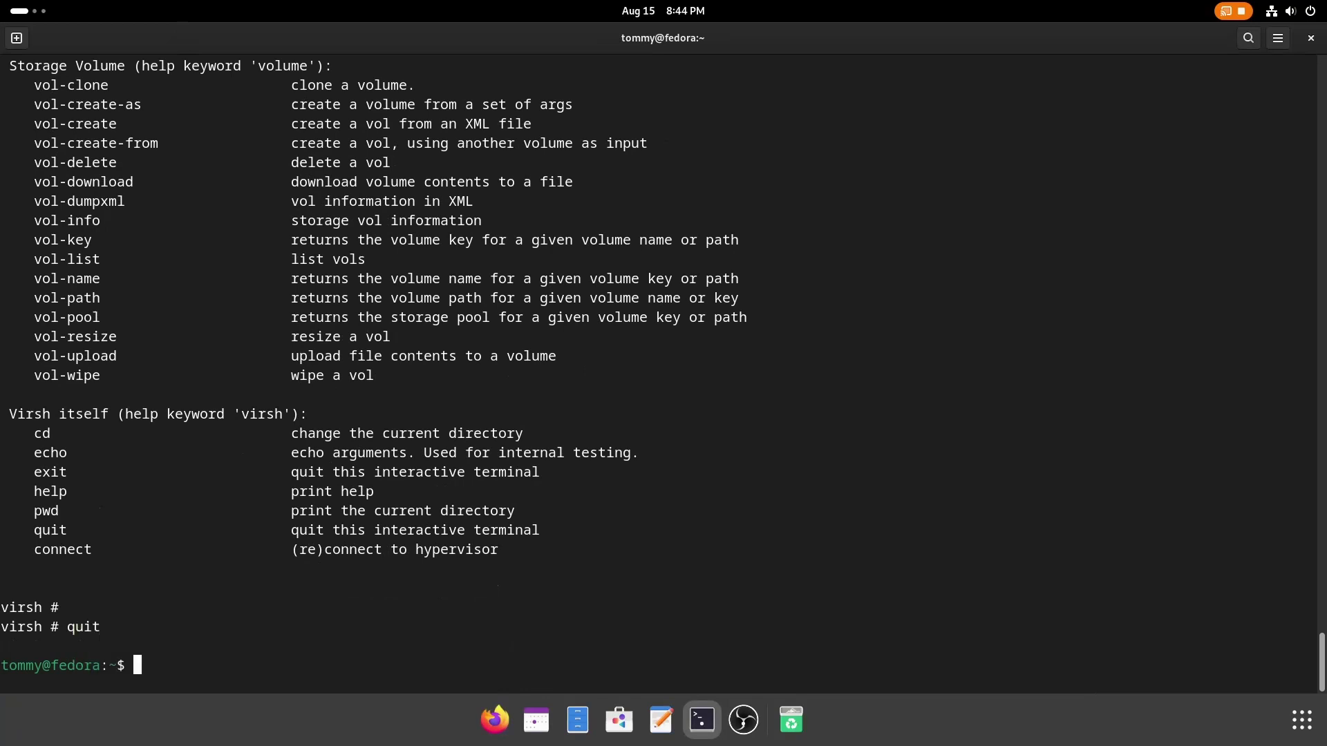
Close the terminal and pin Virtual Machine Manager to the dash from the app search
left_click(1311, 38)
left_click(1301, 720)
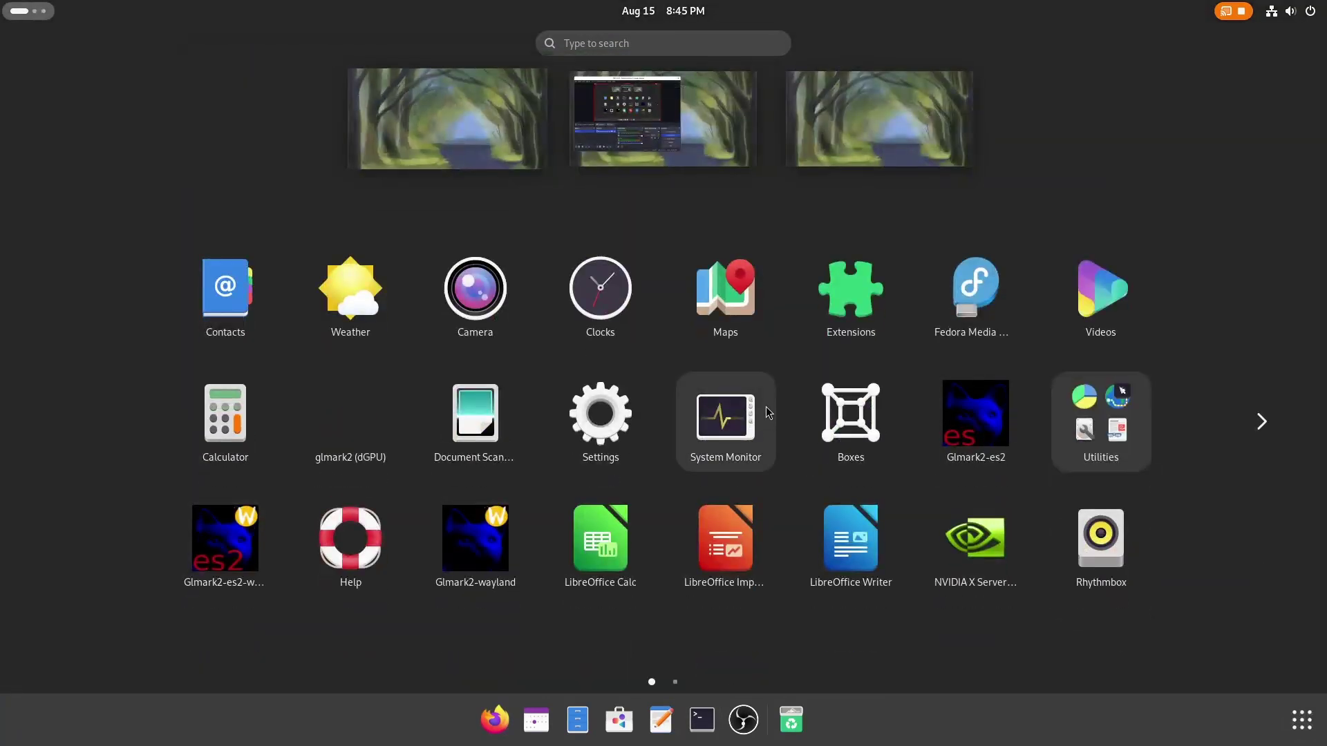
type("vm")
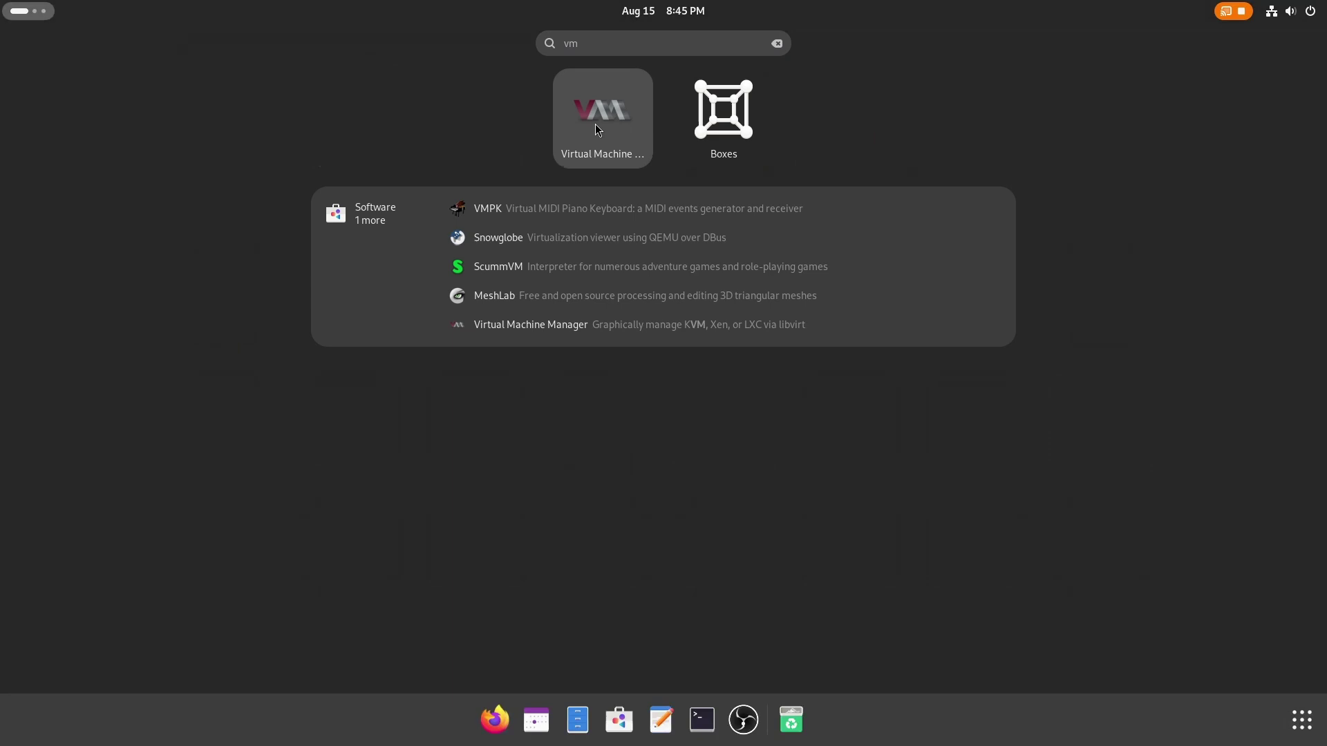
right_click(596, 124)
left_click(678, 137)
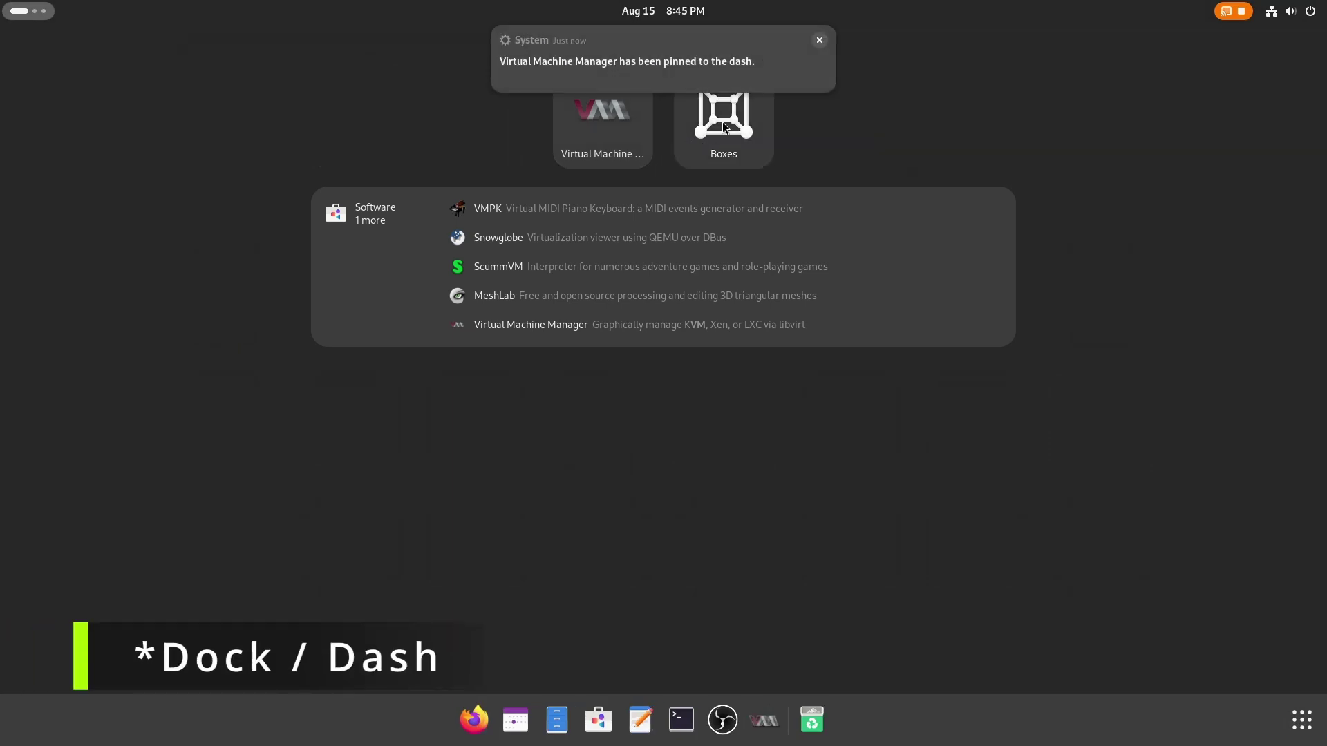
left_click(818, 40)
left_click(1140, 178)
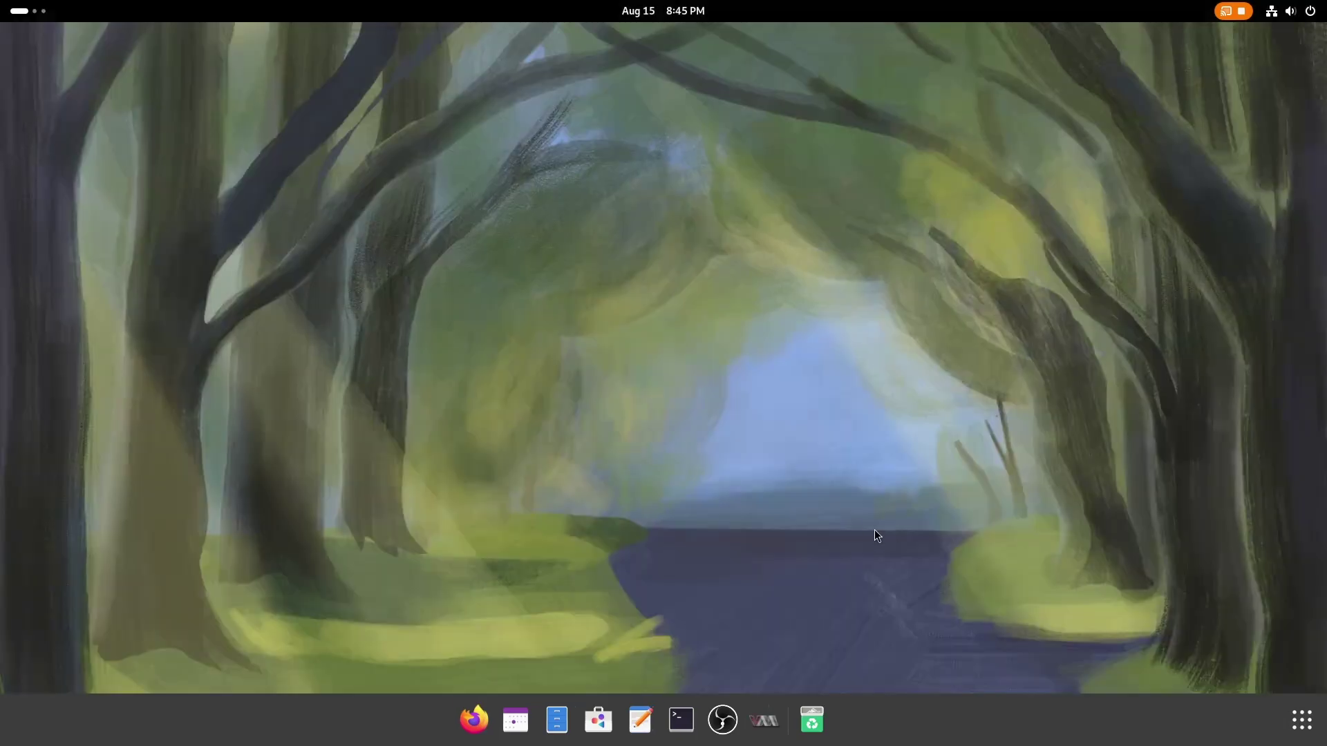
Launch Virtual Machine Manager from its dash icon
left_click(765, 720)
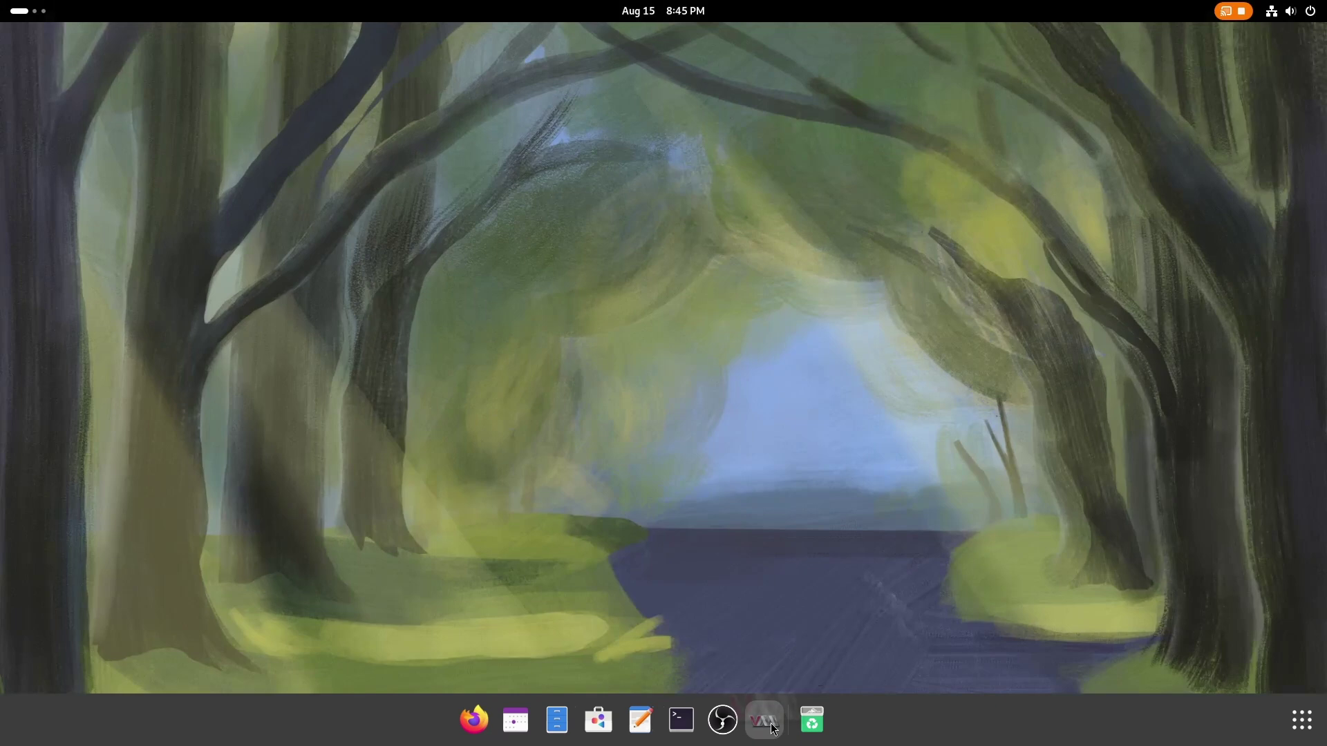
type("•")
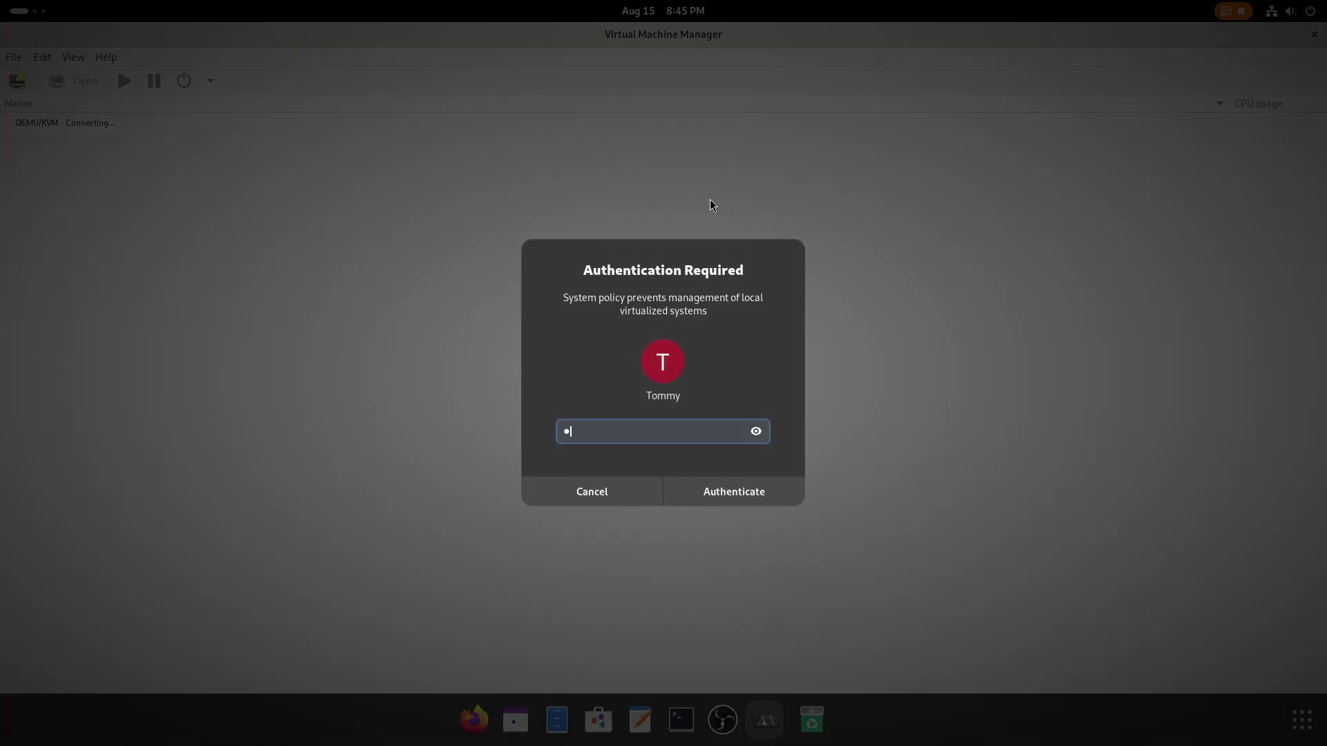